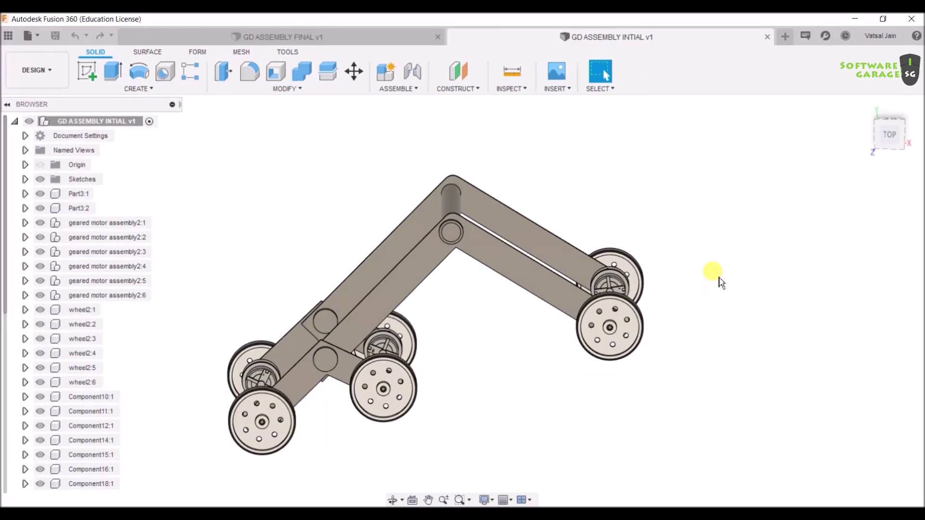
Orbit and pan the grey initial rover assembly to inspect its bent-arm frame and six wheels.
mouse_move(718, 279)
shift+middle_down()
mouse_move(729, 324)
mouse_move(713, 279)
mouse_move(724, 296)
mouse_move(737, 289)
shift+middle_up()
shift+middle_drag(596, 375, 600, 384)
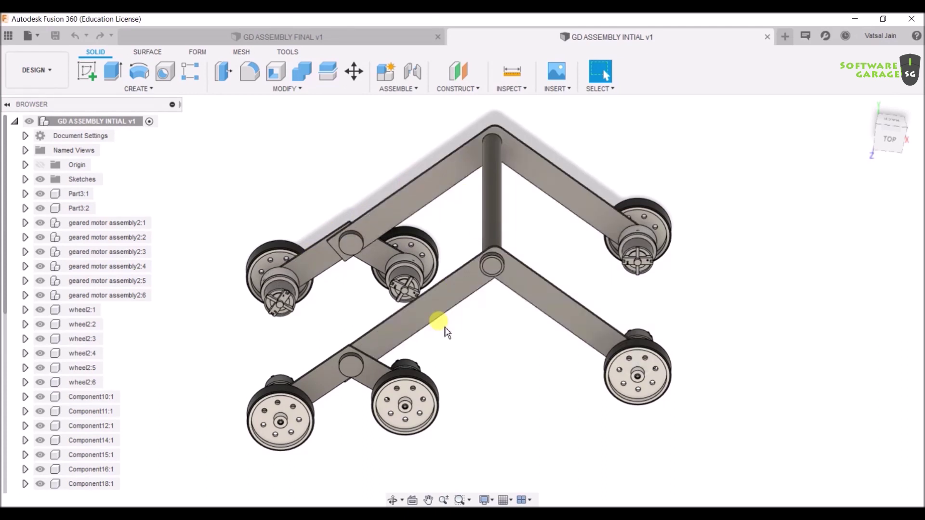
Orbit the red GD ASSEMBLY FINAL v1 design to compare its frame, then return to the initial assembly.
click(381, 43)
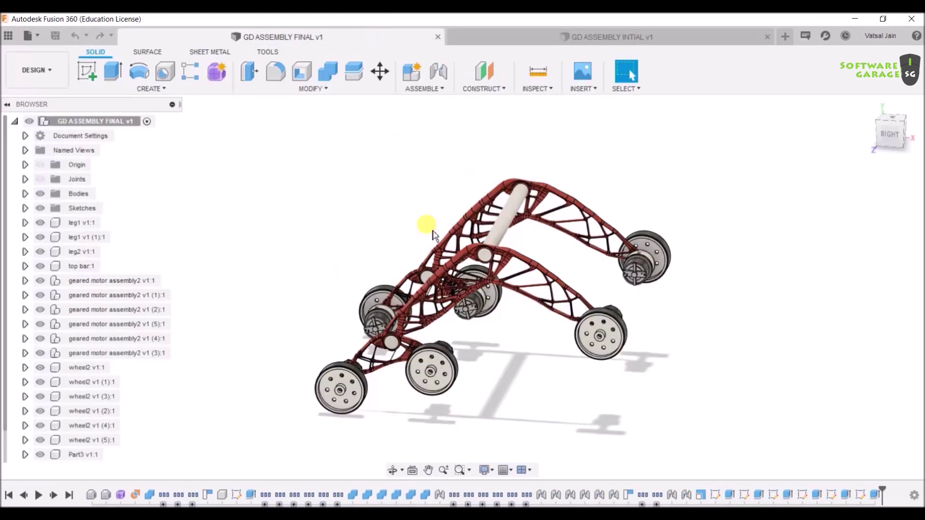
shift+middle_drag(510, 368, 518, 336)
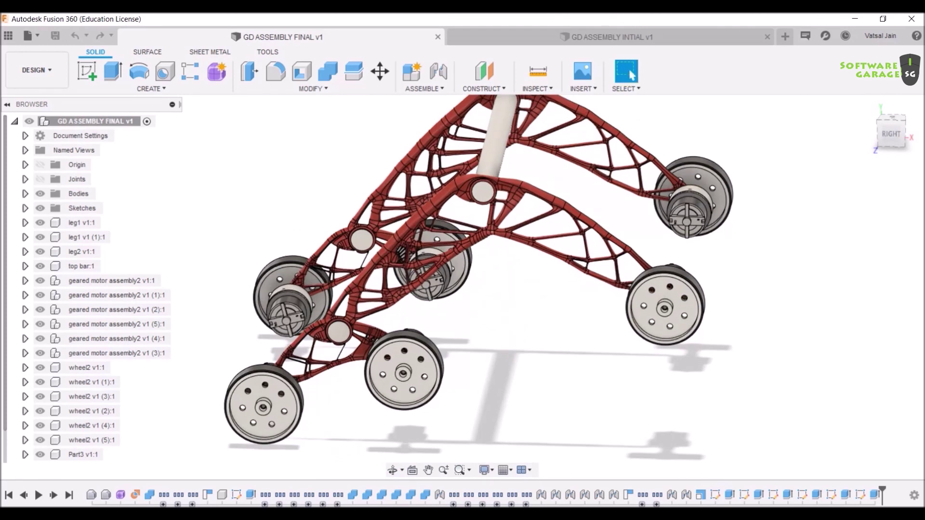
click(611, 37)
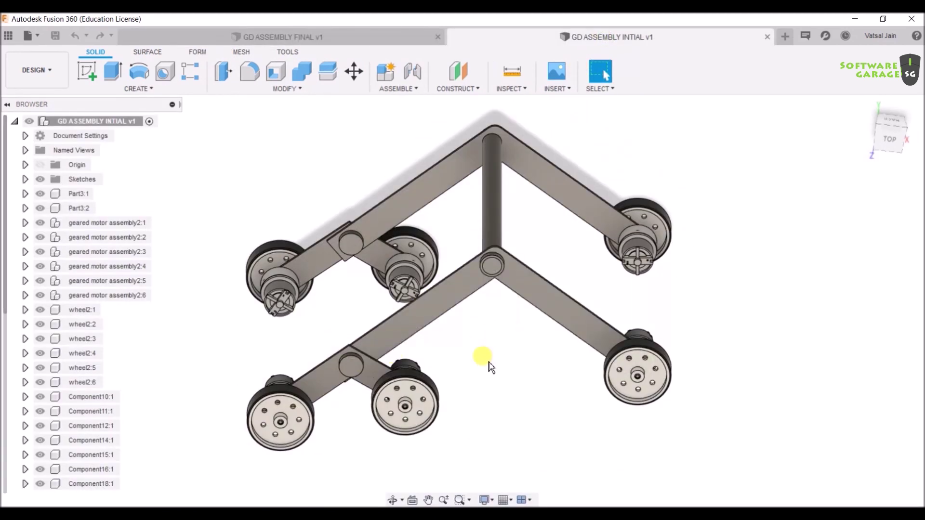
Start a new empty Untitled design.
scroll(496, 365, up, 1)
scroll(496, 366, down, 1)
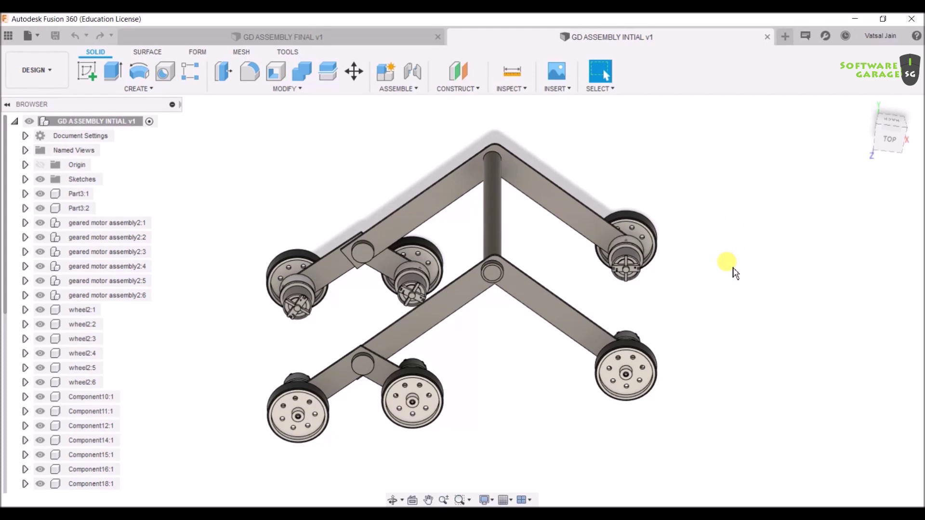
scroll(734, 272, down, 1)
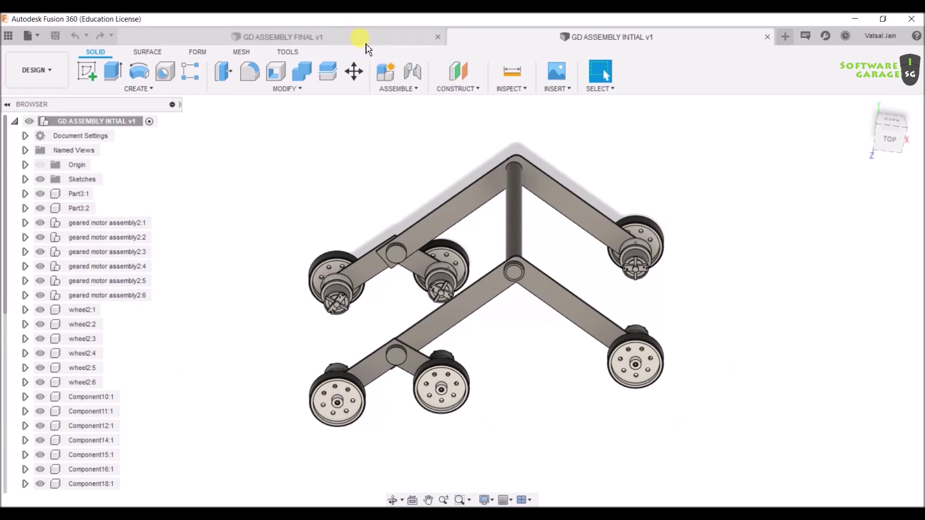
click(785, 36)
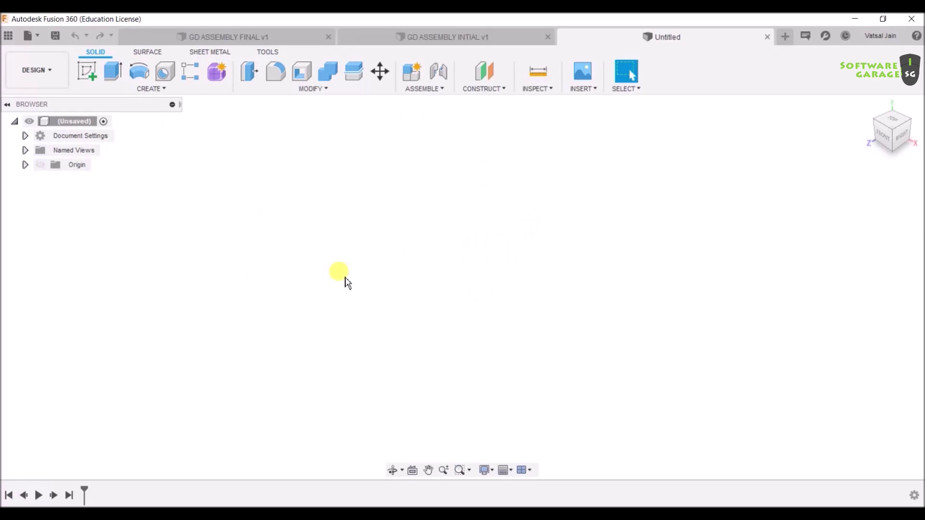
click(58, 75)
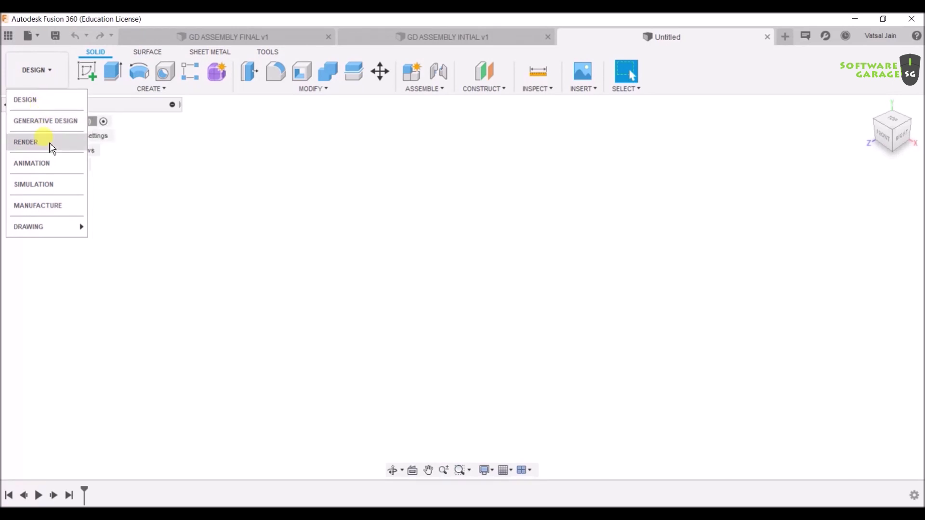
mouse_move(51, 236)
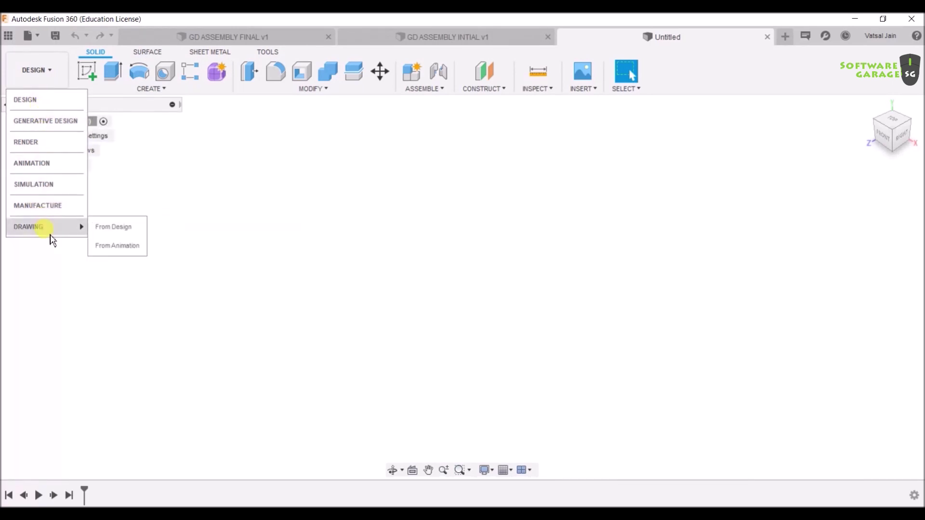
click(42, 99)
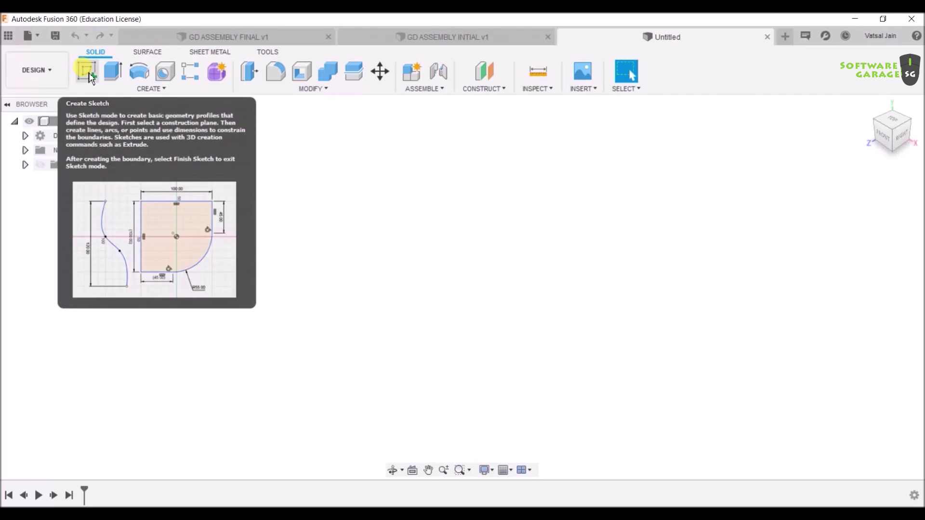
Create a sketch on the front XY origin plane with the origin framed lower left.
click(90, 76)
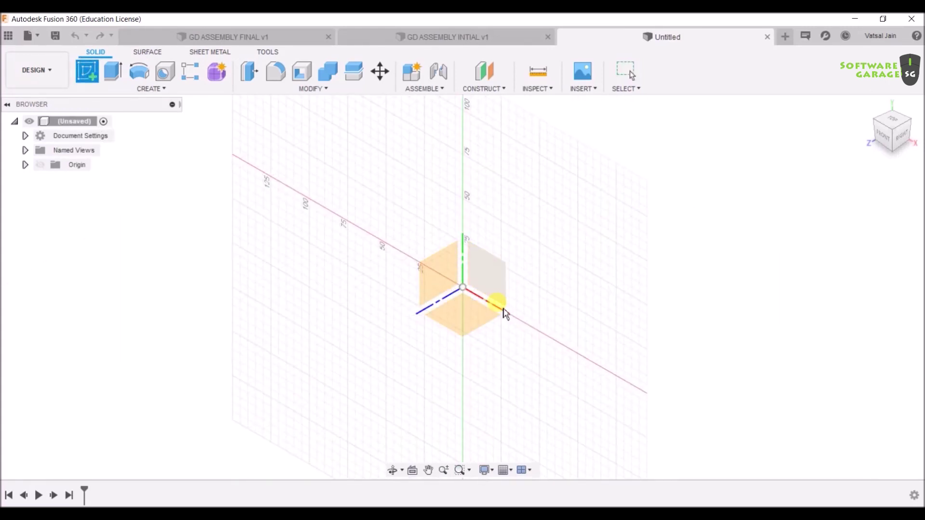
click(497, 284)
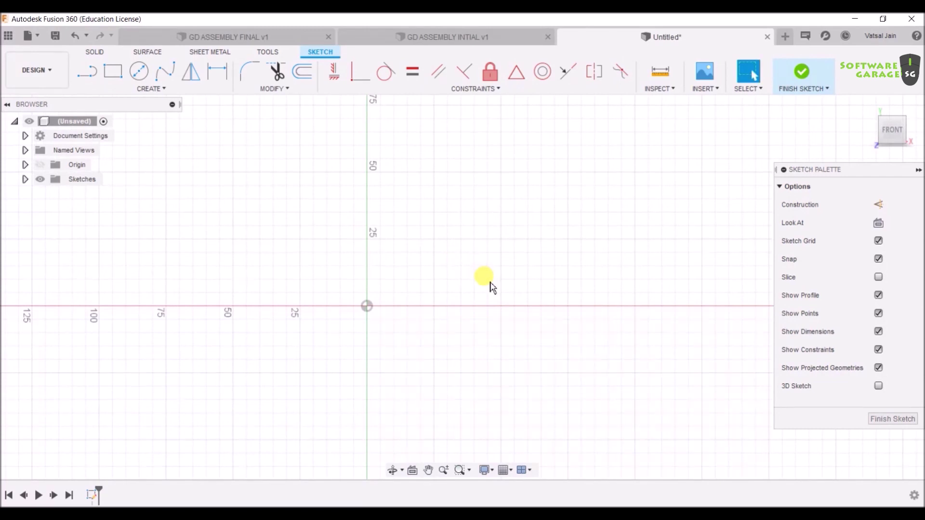
scroll(478, 254, down, 1)
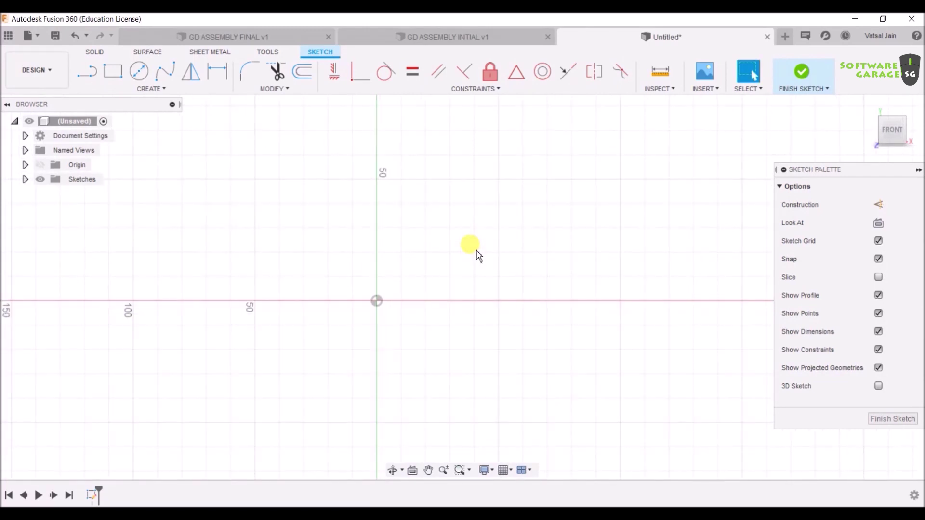
scroll(478, 255, up, 1)
mouse_move(478, 255)
middle_down()
mouse_move(475, 248)
mouse_move(384, 252)
mouse_move(563, 274)
mouse_move(538, 280)
mouse_move(483, 243)
mouse_move(514, 291)
middle_up()
scroll(514, 289, up, 1)
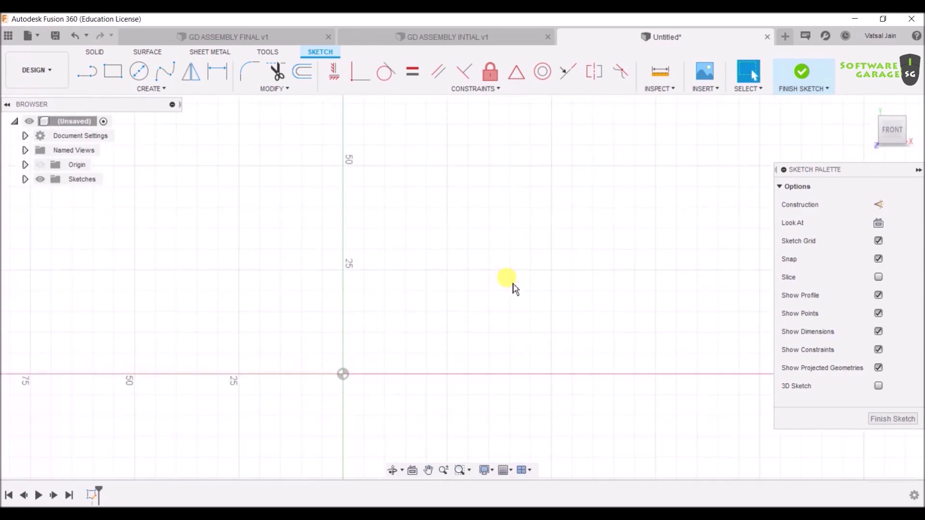
mouse_move(517, 285)
middle_down()
mouse_move(436, 232)
mouse_move(467, 246)
mouse_move(463, 272)
mouse_move(441, 290)
middle_up()
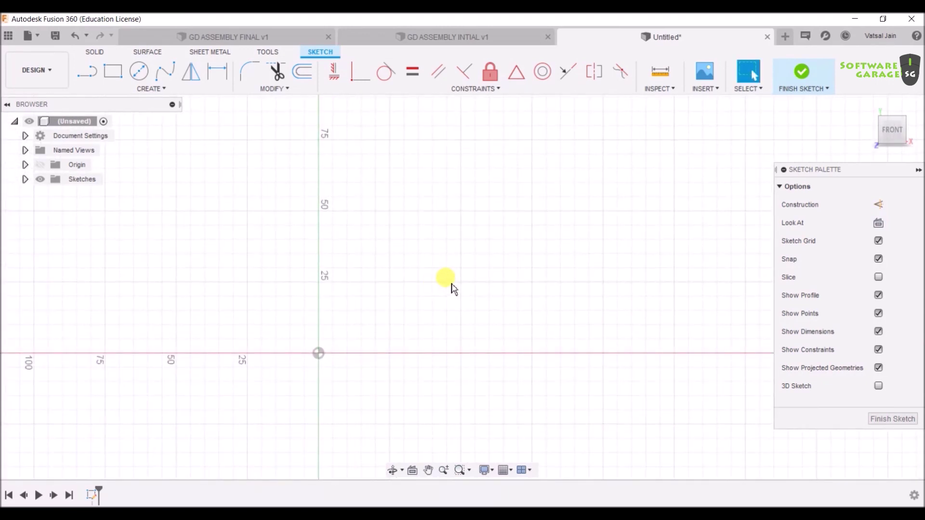
key(l)
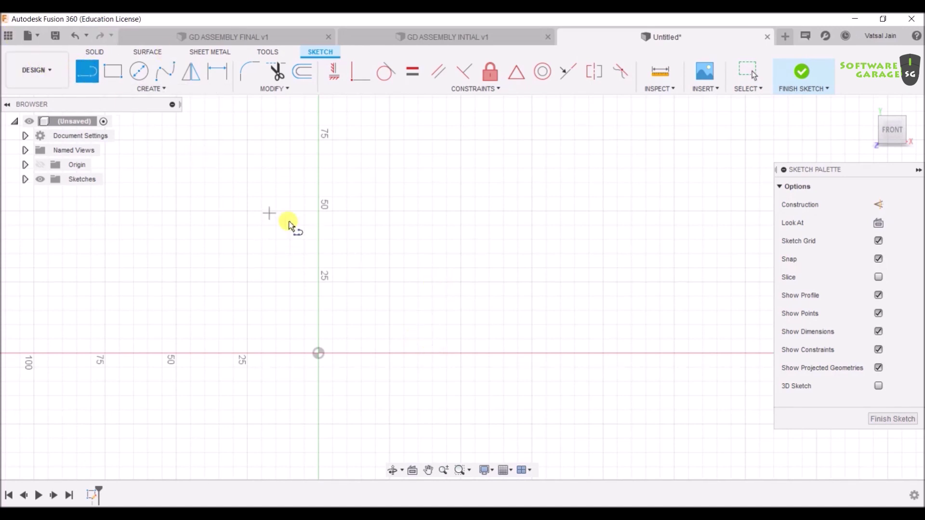
Draw the first leg line, 212 mm long rising at 36°.
click(376, 282)
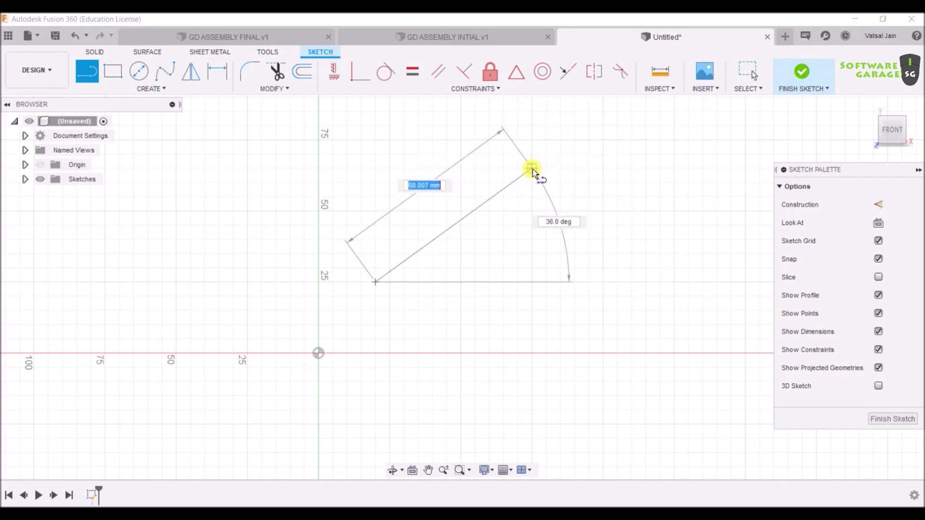
text(212)
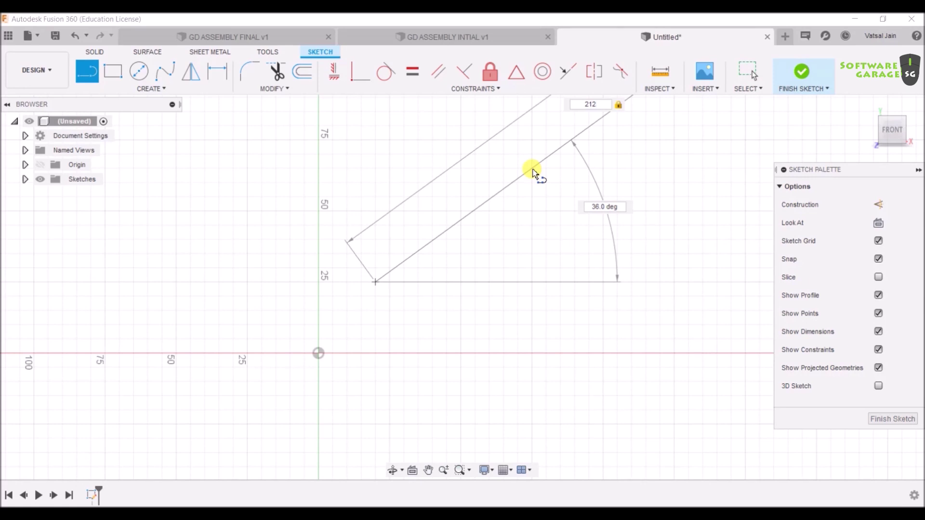
key(Return)
key(Escape)
Draw a 194 mm line descending at 43.3° from the first line's upper end.
scroll(559, 190, up, 2)
scroll(580, 207, down, 4)
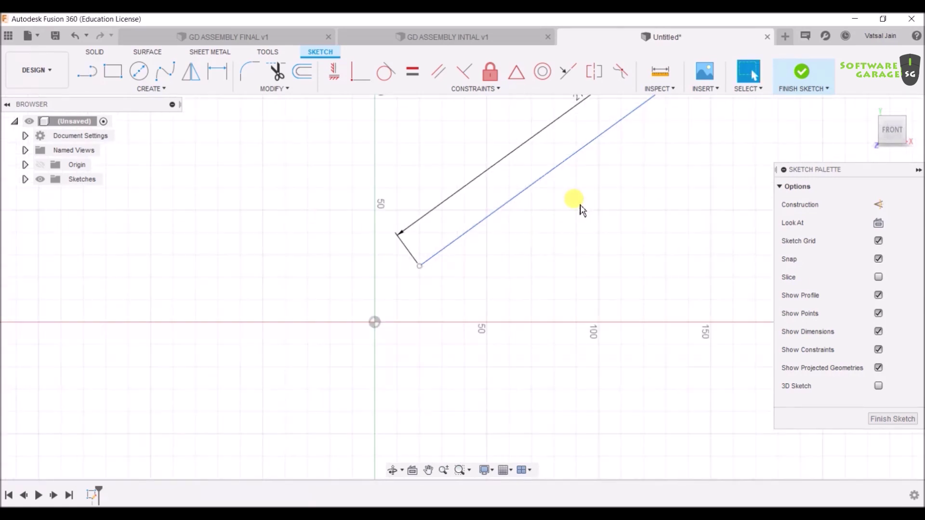
mouse_move(582, 213)
middle_down()
mouse_move(299, 351)
mouse_move(289, 365)
middle_up()
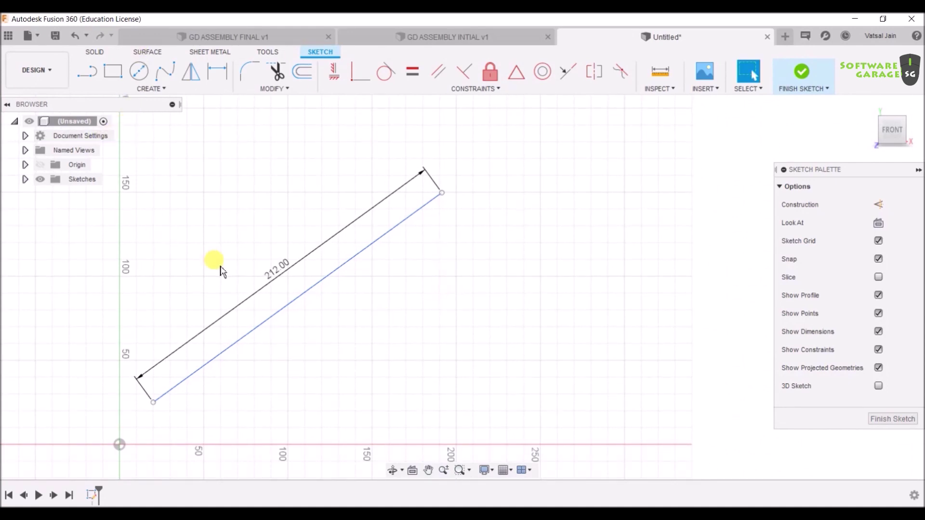
click(93, 74)
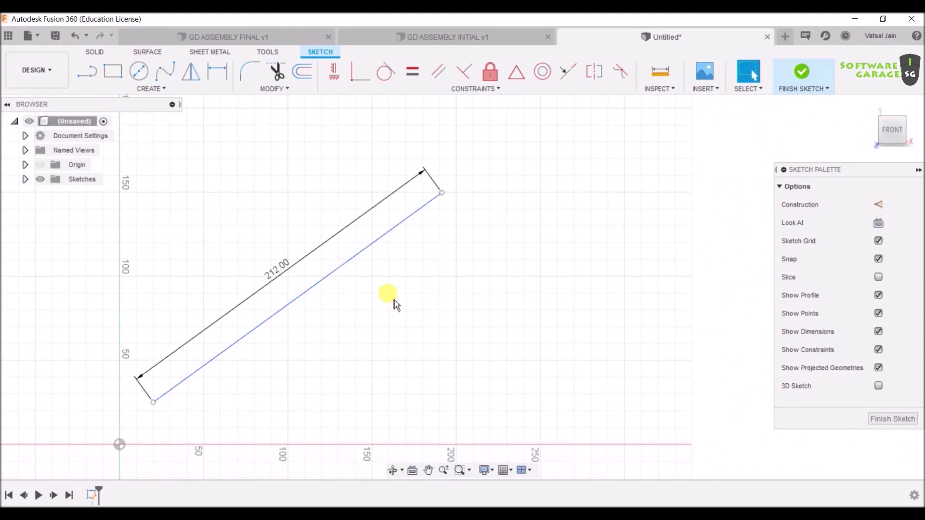
click(440, 192)
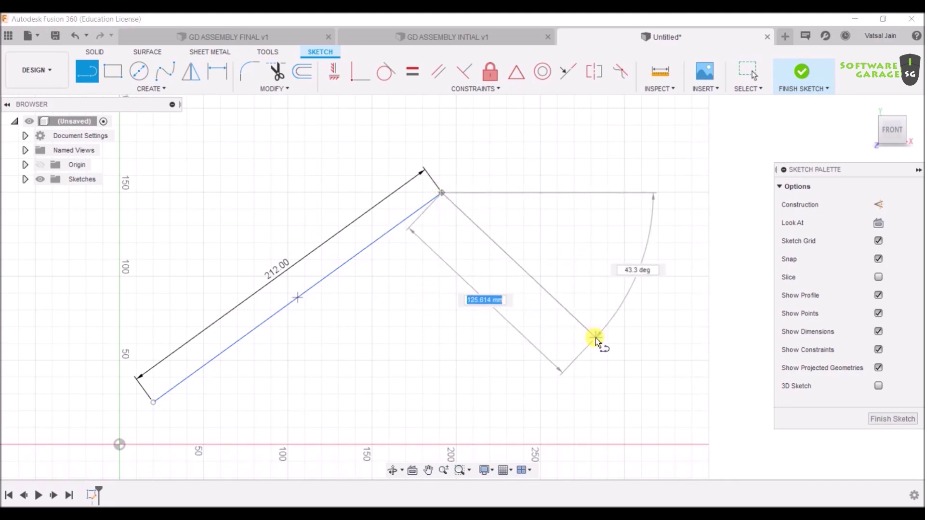
text(194)
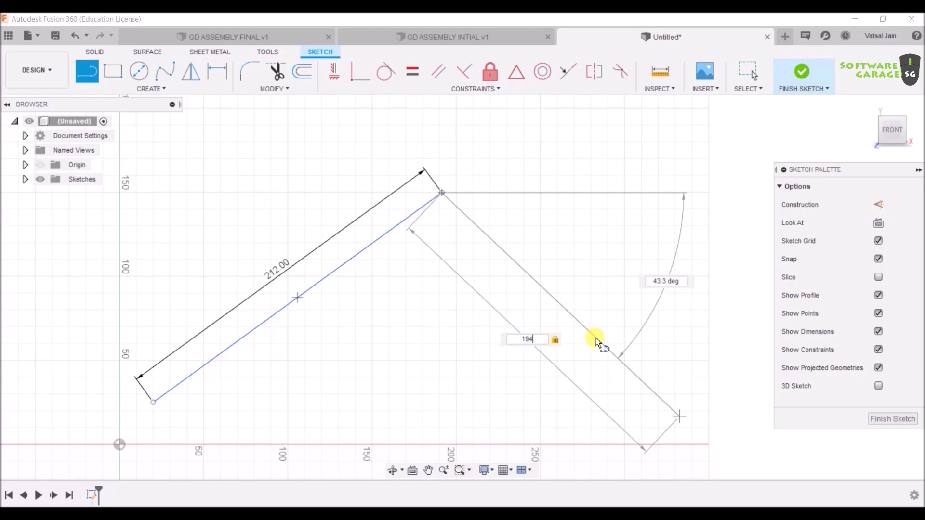
key(Tab)
key(Tab)
key(Tab)
key(Tab)
key(Tab)
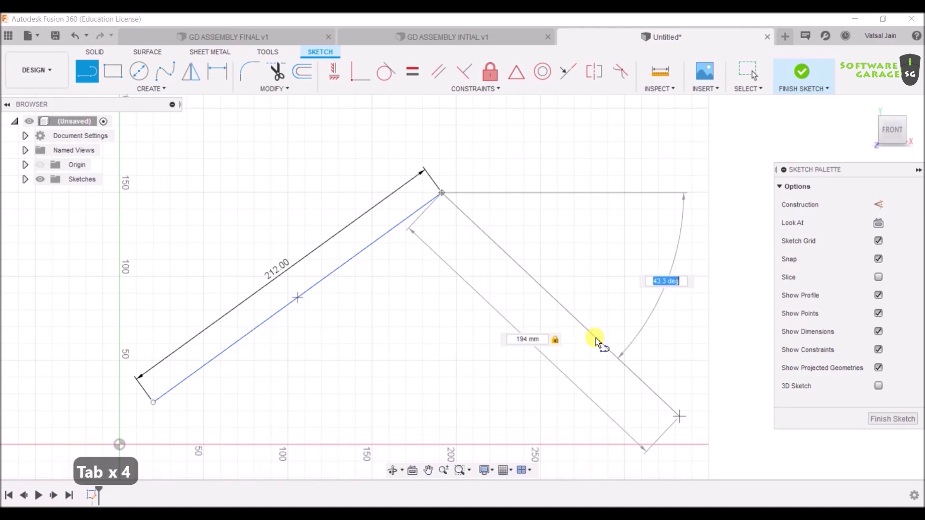
key(Return)
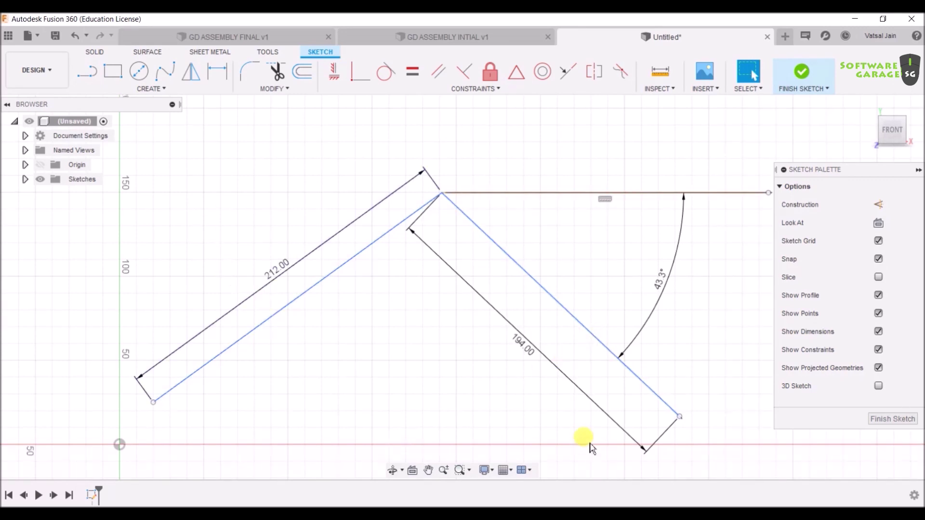
Delete the 43.3° angle dimension and dashed reference line, and move the 194.00 dimension clear.
scroll(553, 384, down, 2)
scroll(553, 383, up, 1)
middle_drag(558, 385, 550, 334)
click(633, 291)
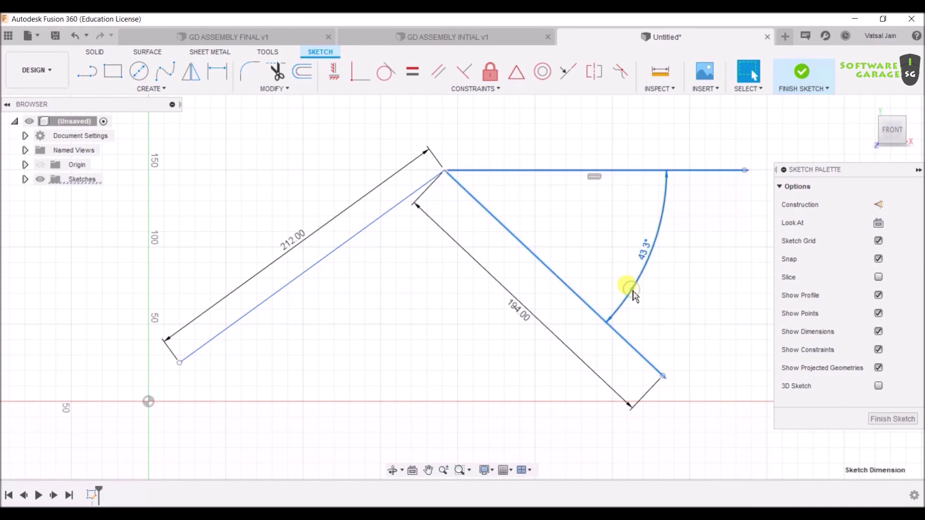
mouse_move(634, 295)
key(Delete)
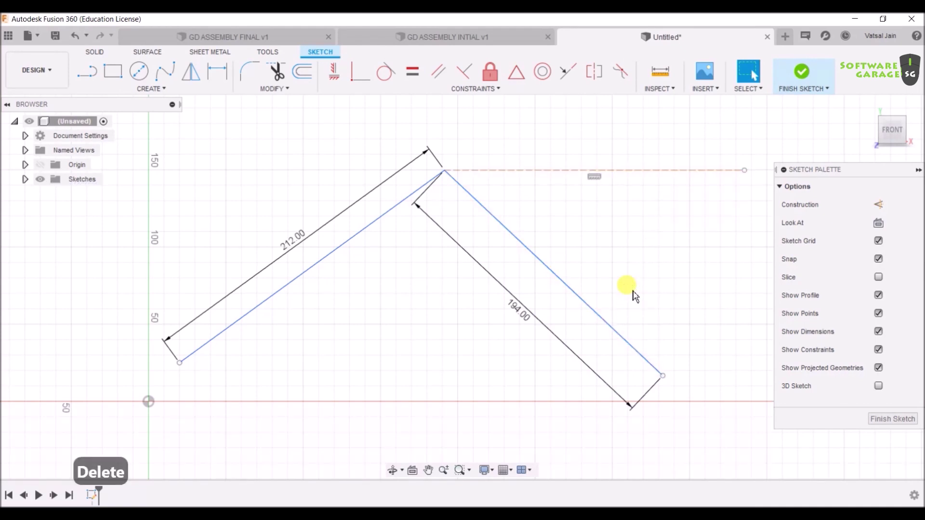
click(568, 171)
key(Delete)
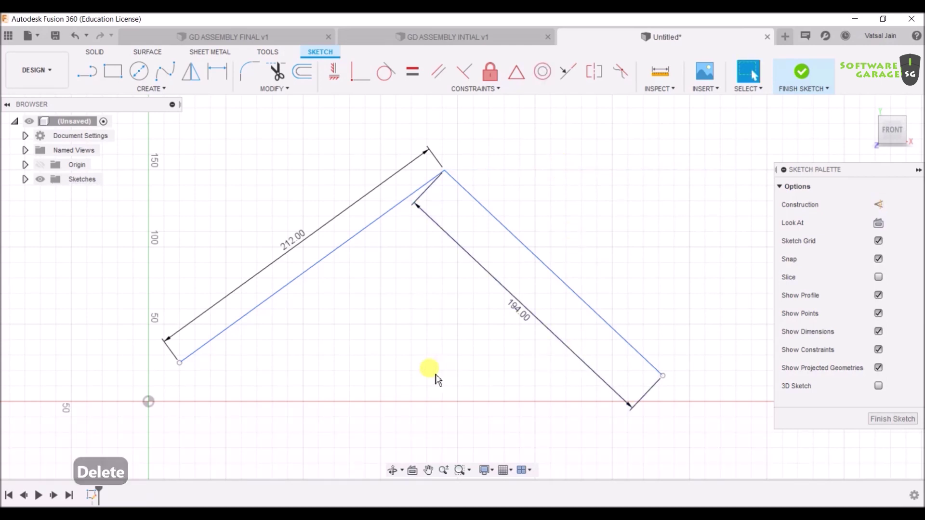
mouse_move(530, 318)
mouse_down()
mouse_move(527, 309)
mouse_move(570, 294)
mouse_move(592, 258)
mouse_move(604, 256)
mouse_up()
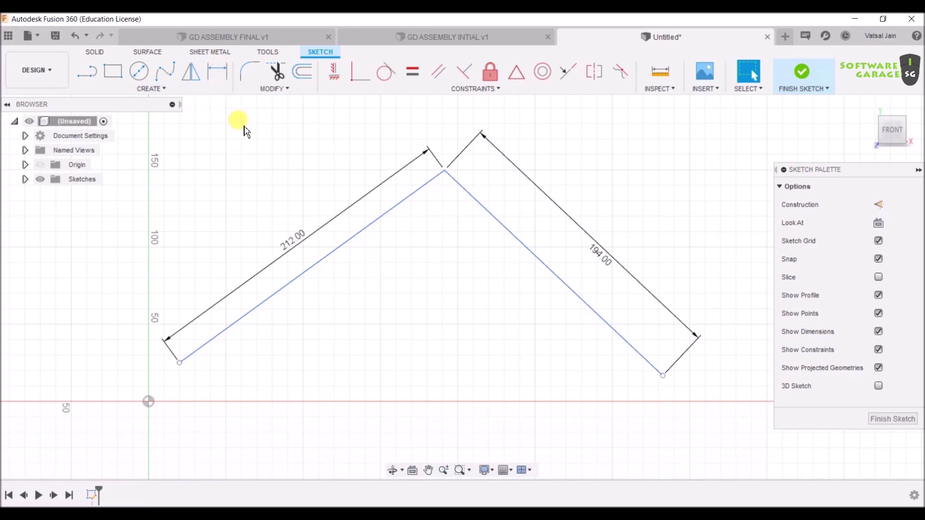
Dimension the angle between the 212 mm and 194 mm lines as 103°.
key(d)
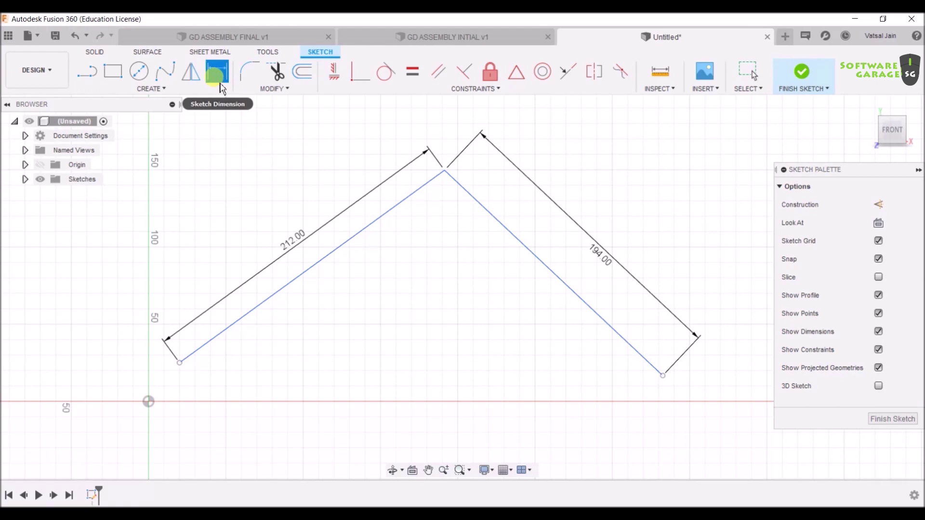
click(351, 238)
click(524, 245)
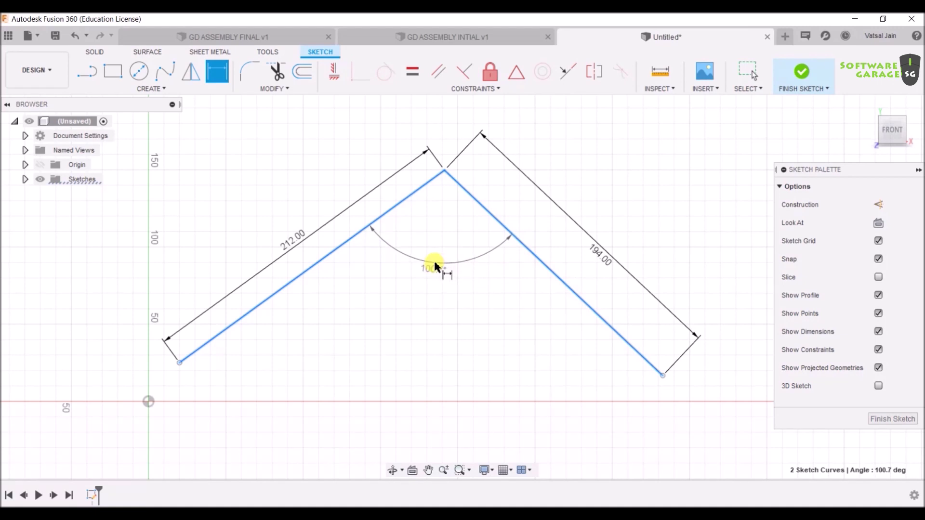
click(435, 265)
text(103)
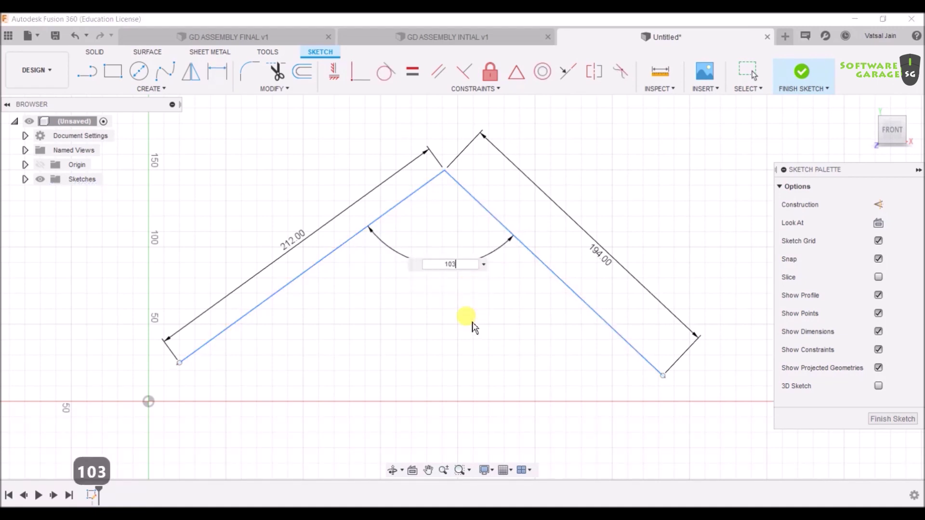
key(Return)
scroll(469, 321, up, 1)
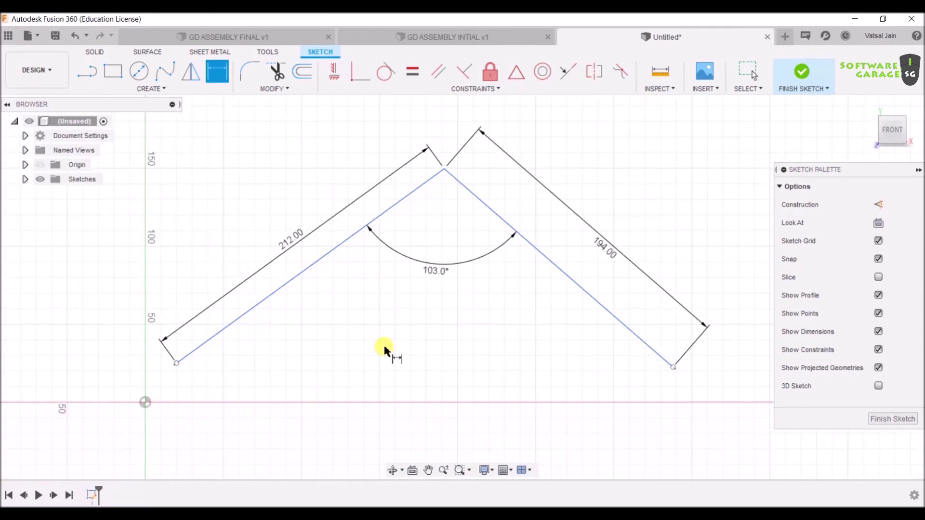
key(o)
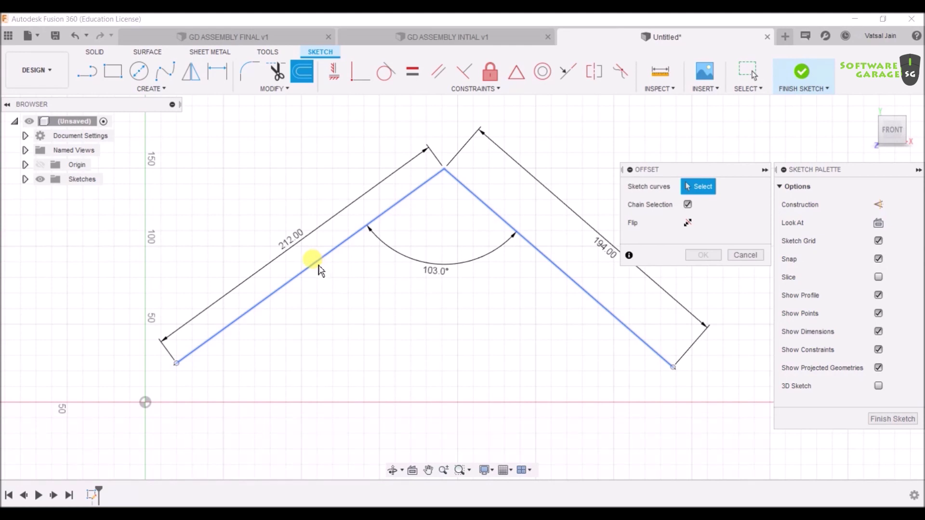
Offset the chained leg lines 30 mm to the inside of the bend.
click(405, 200)
drag(402, 196, 391, 270)
drag(741, 223, 688, 227)
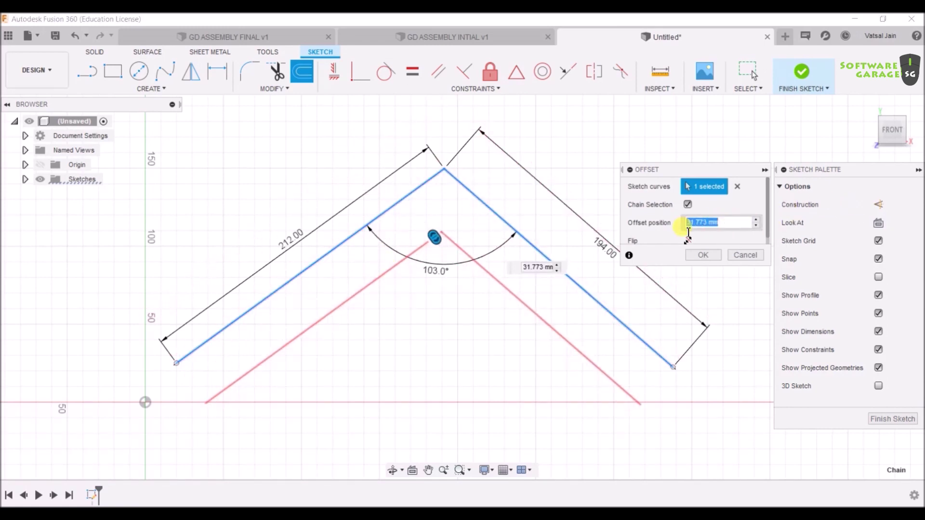
text(30)
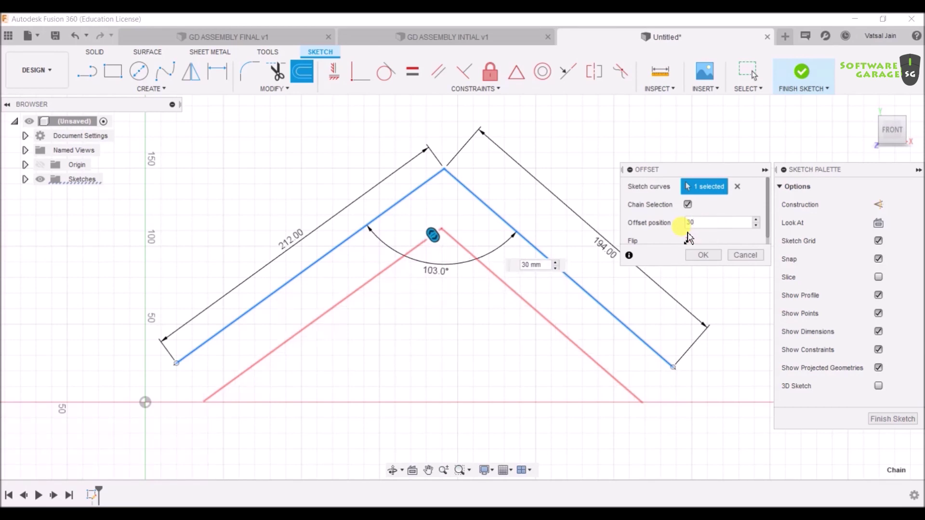
key(Return)
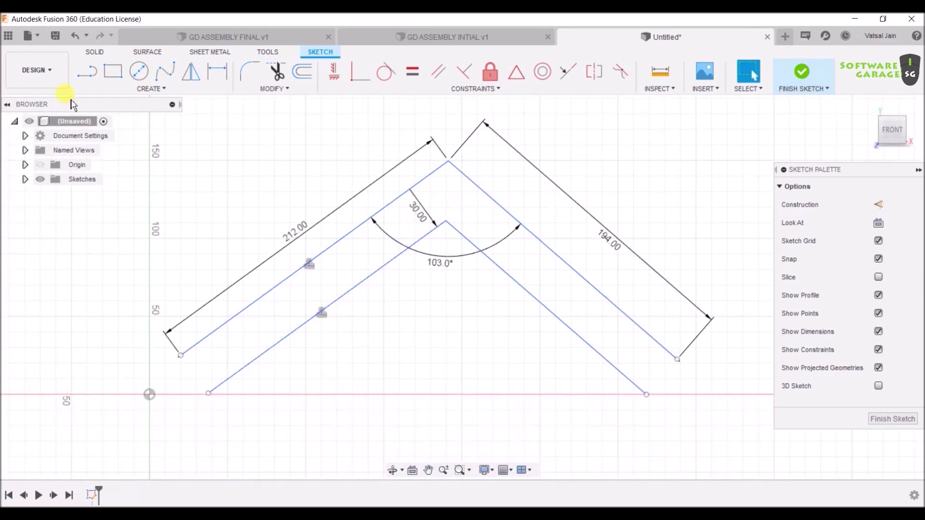
Draw short lines joining the inner and outer leg lines at both open ends.
key(l)
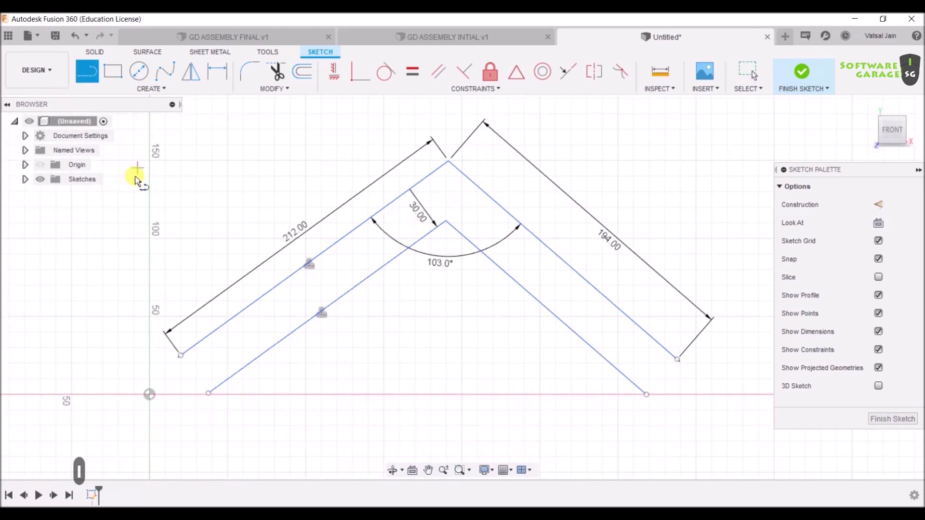
click(181, 357)
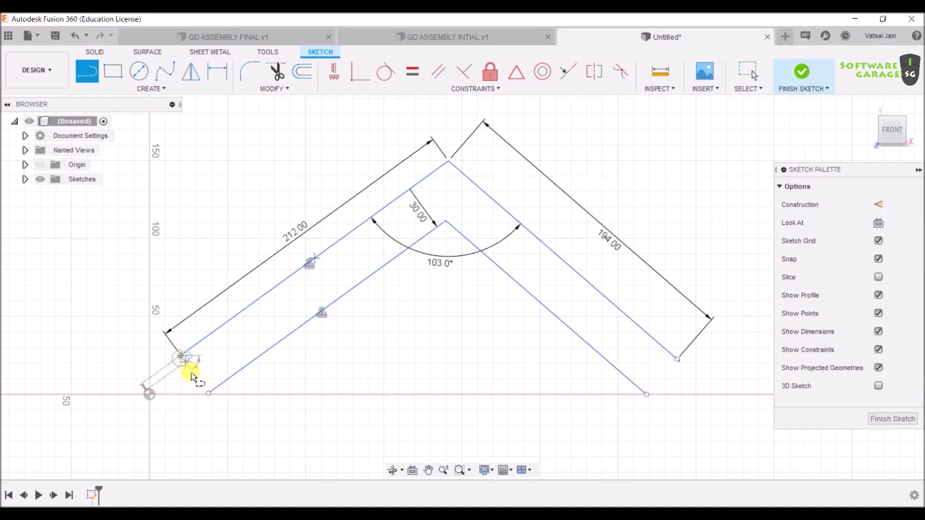
click(209, 392)
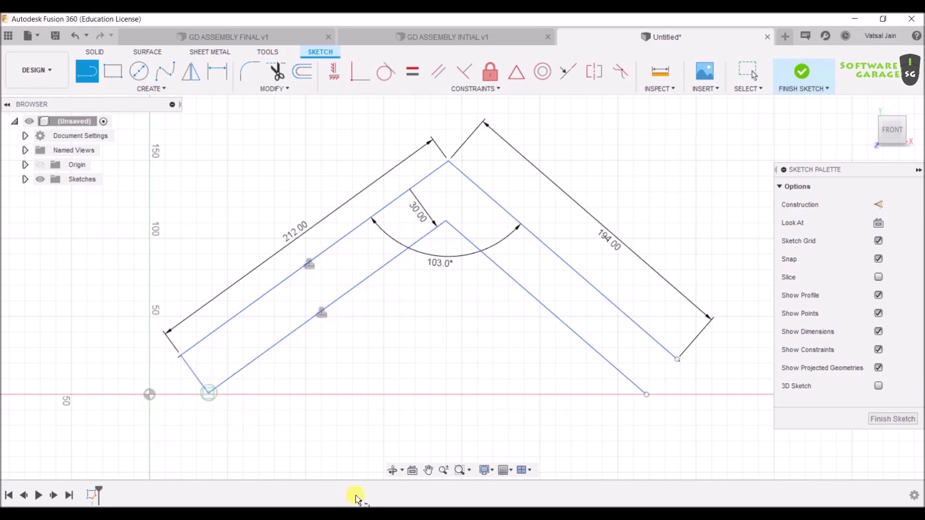
click(646, 393)
click(677, 360)
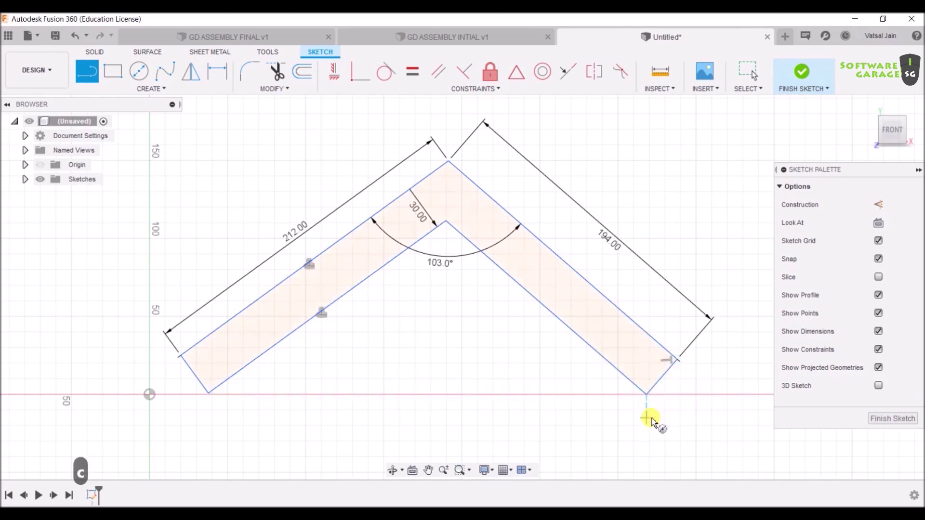
key(c)
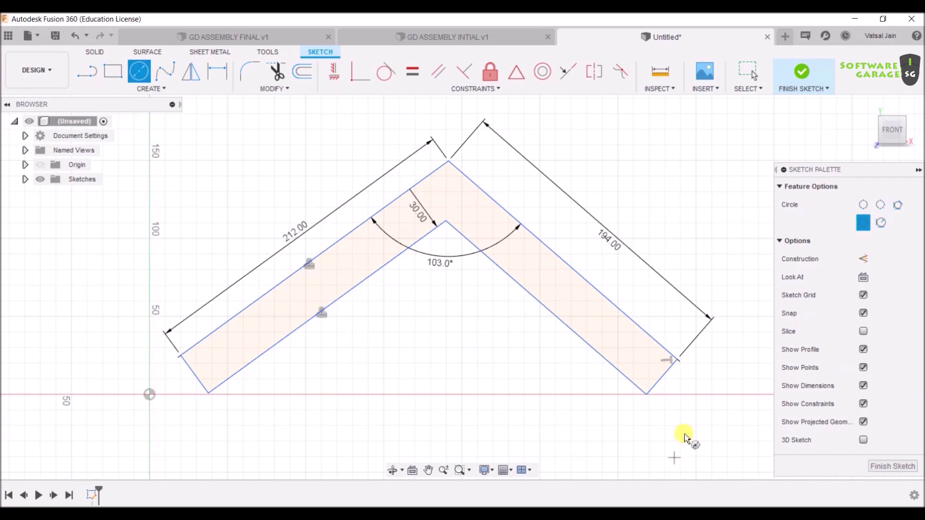
Place a 30 mm diameter circle centred on the midpoint of the bar's lower-right end edge.
click(662, 377)
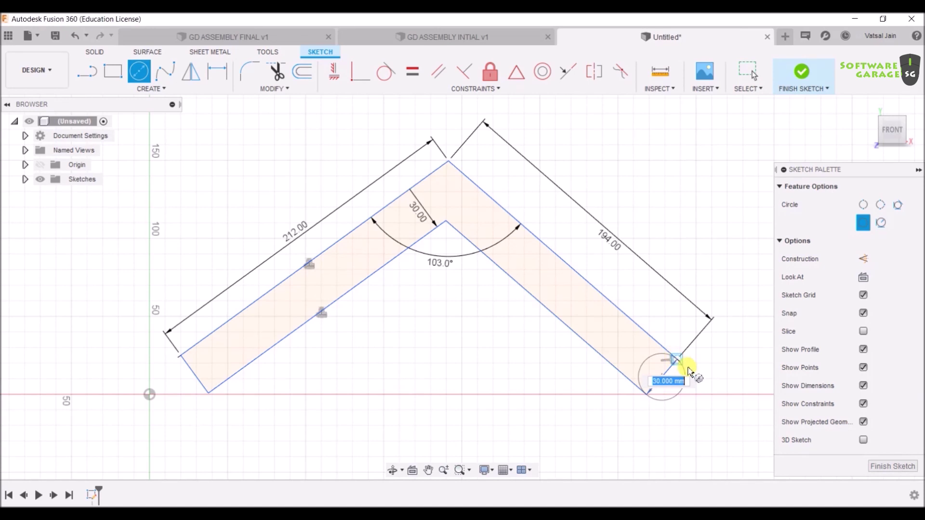
key(Return)
middle_drag(698, 404, 671, 394)
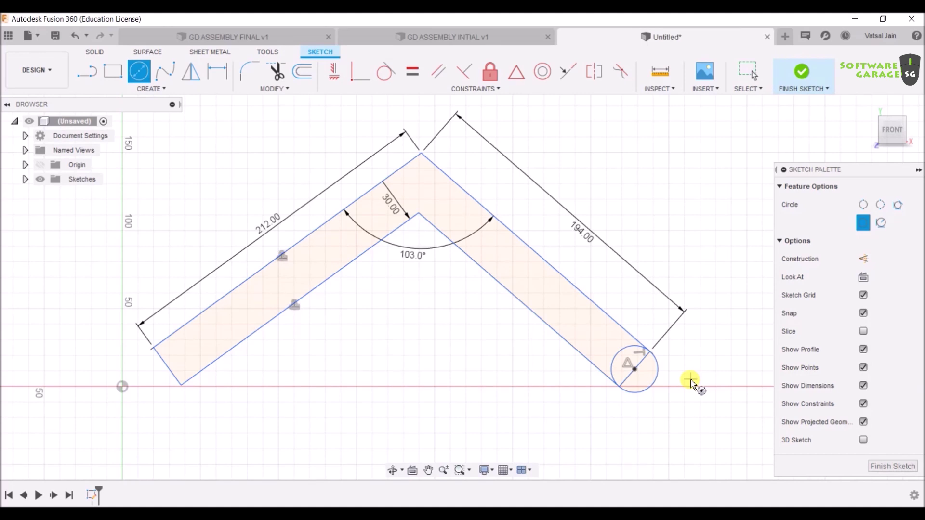
key(Escape)
click(281, 68)
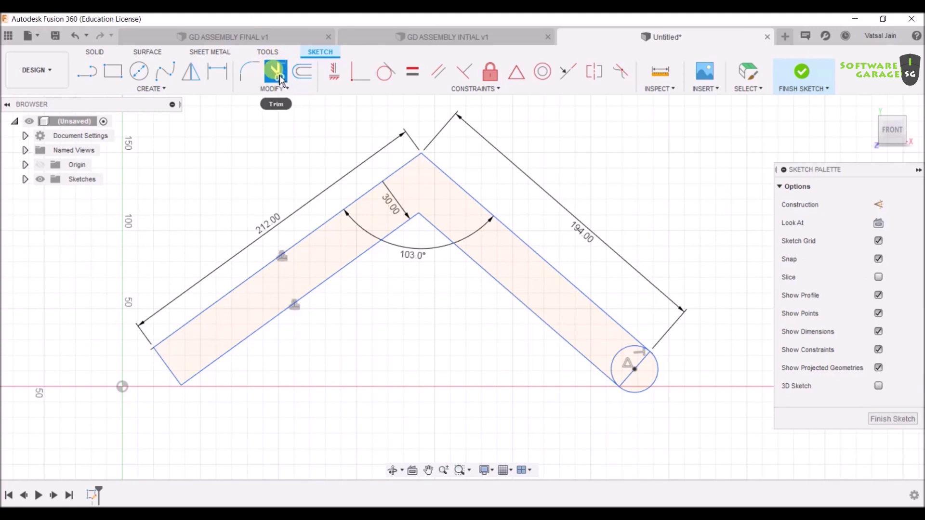
Trim the circle's inner arc and the straight end line to round the bar's lower-right end.
click(621, 352)
click(634, 365)
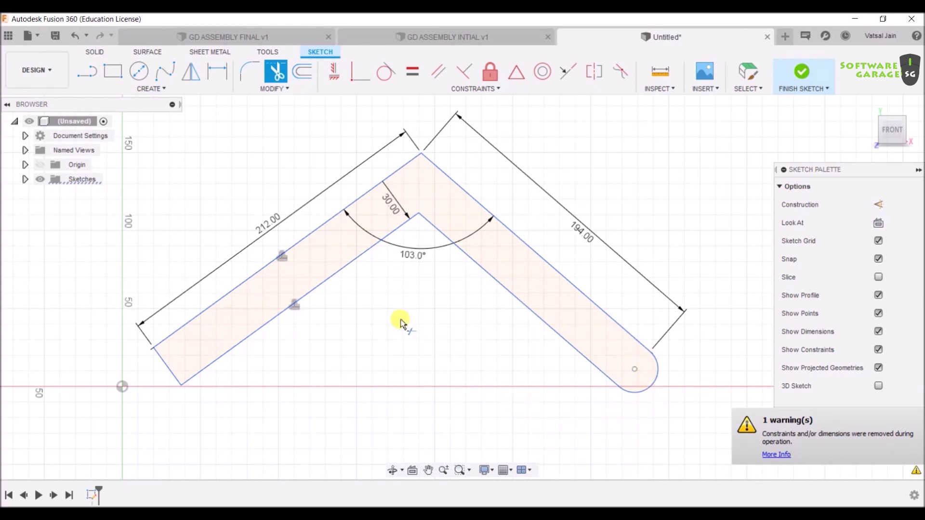
middle_drag(419, 314, 426, 329)
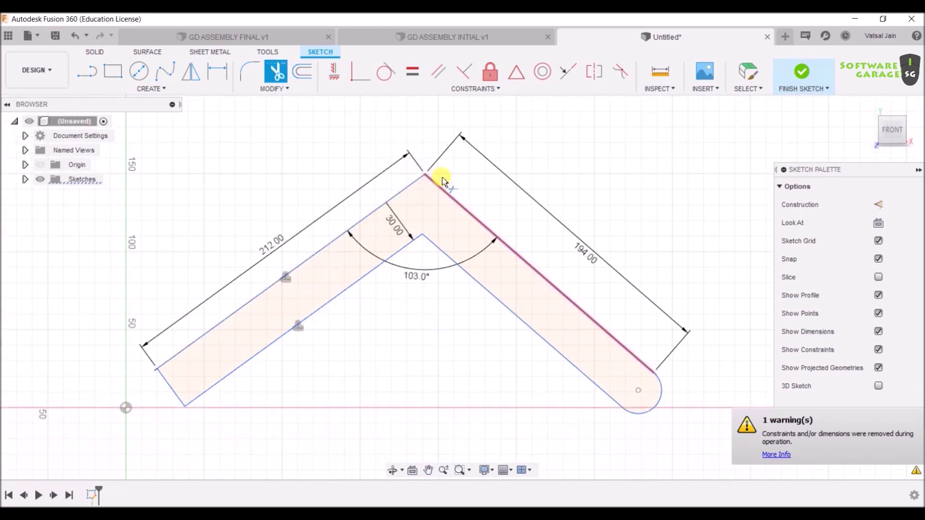
Fillet the outer apex corner between the upper-left and upper-right lines at 10 mm radius.
click(250, 75)
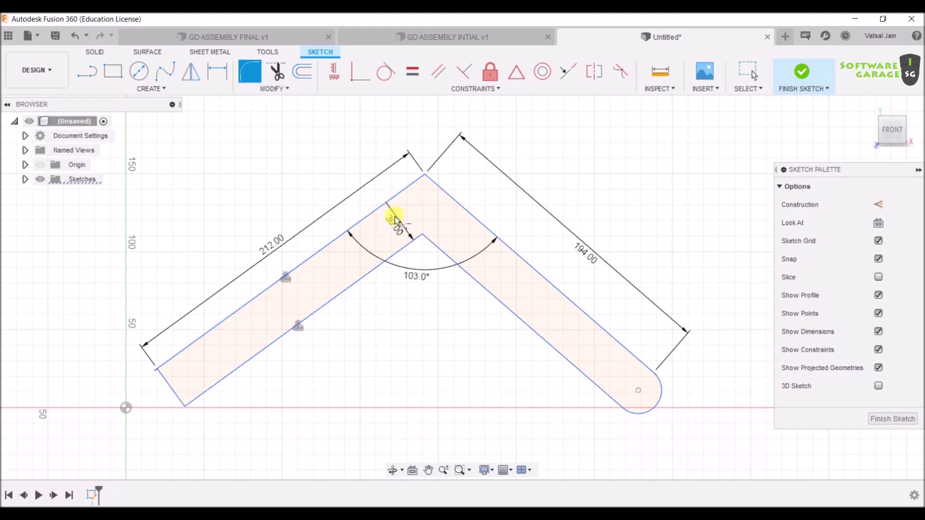
click(403, 194)
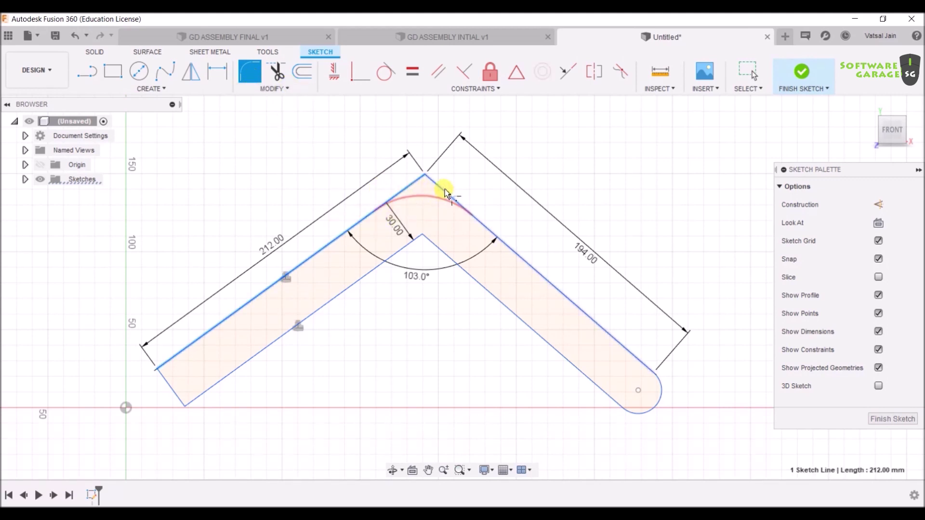
click(444, 189)
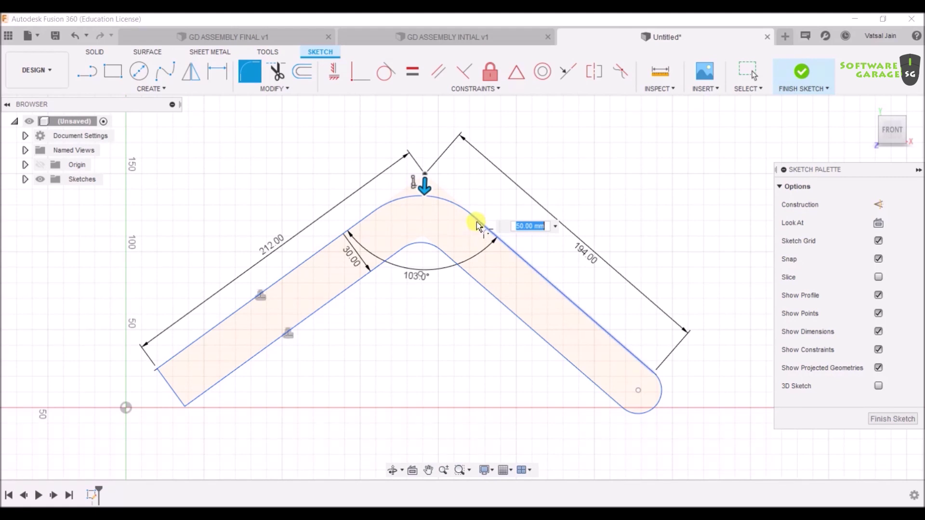
text(10)
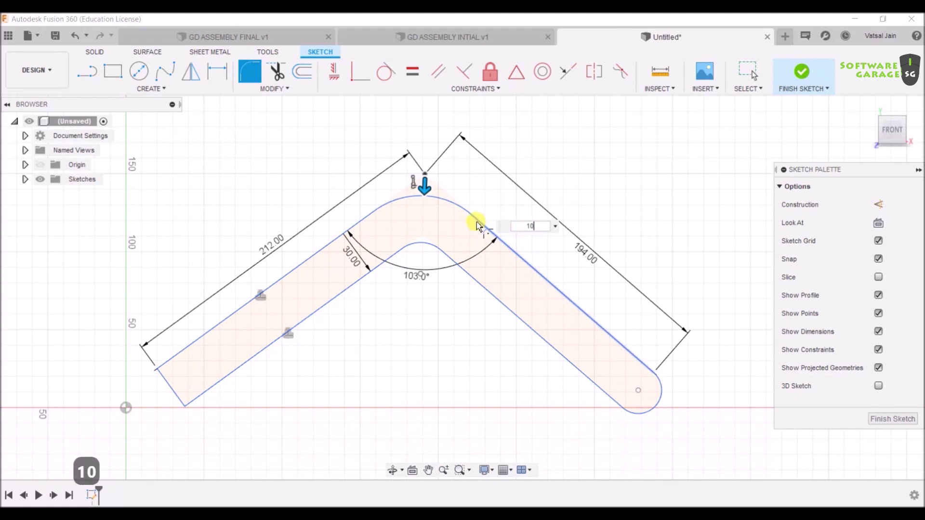
key(Return)
scroll(391, 331, down, 3)
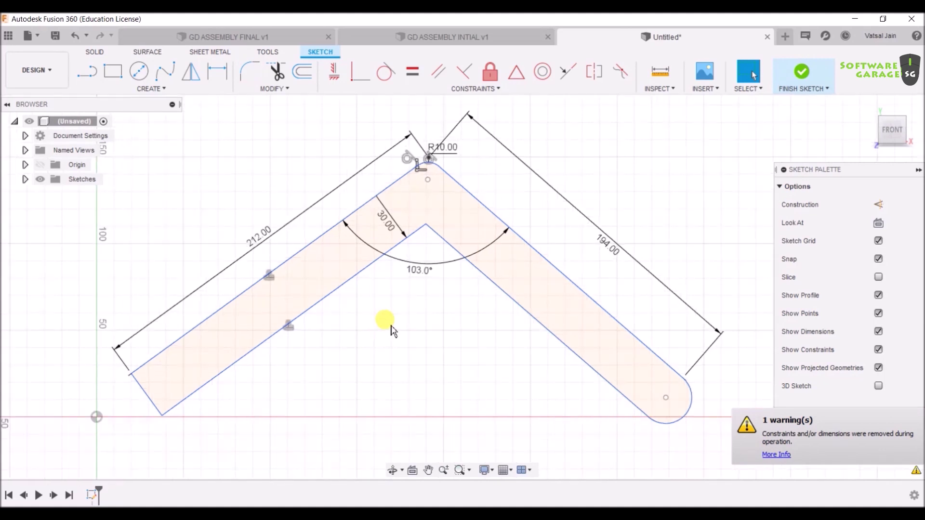
middle_drag(392, 324, 416, 312)
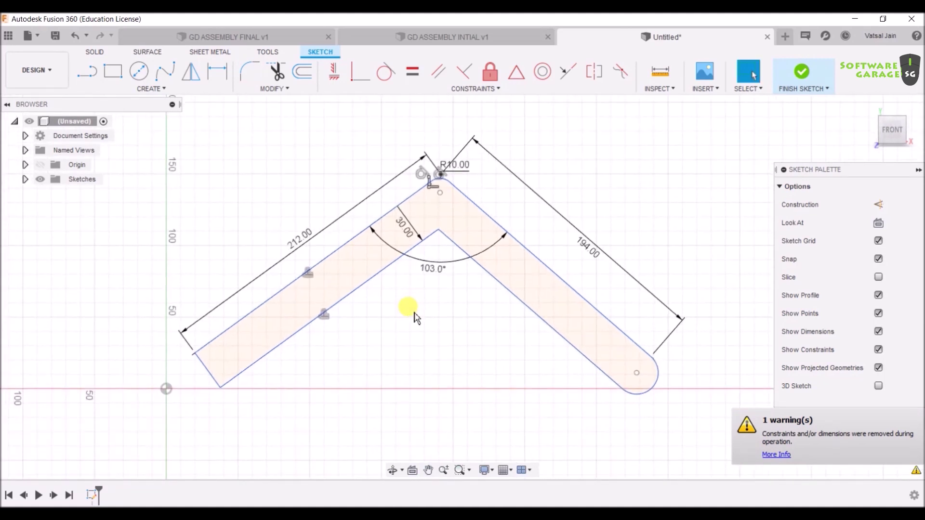
Draw a 20 mm helper line from the leg's lower-left corner.
click(139, 72)
key(Escape)
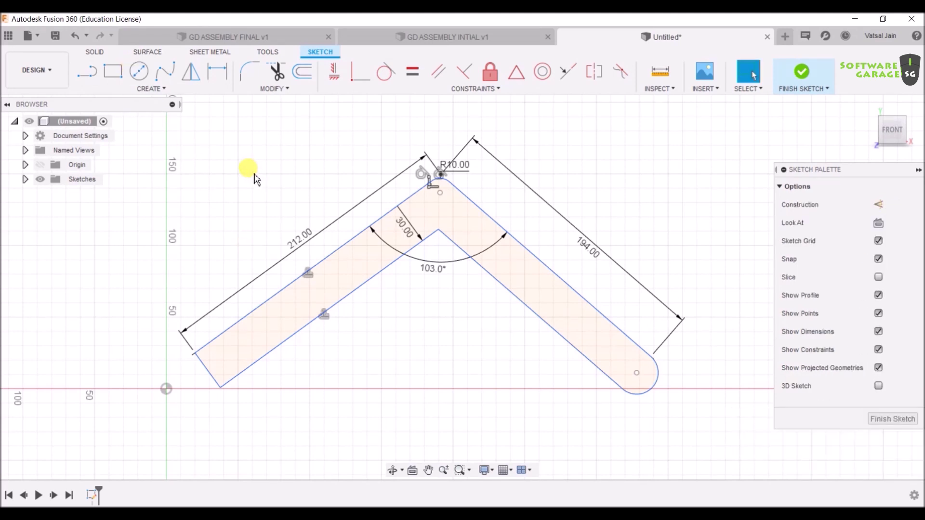
key(c)
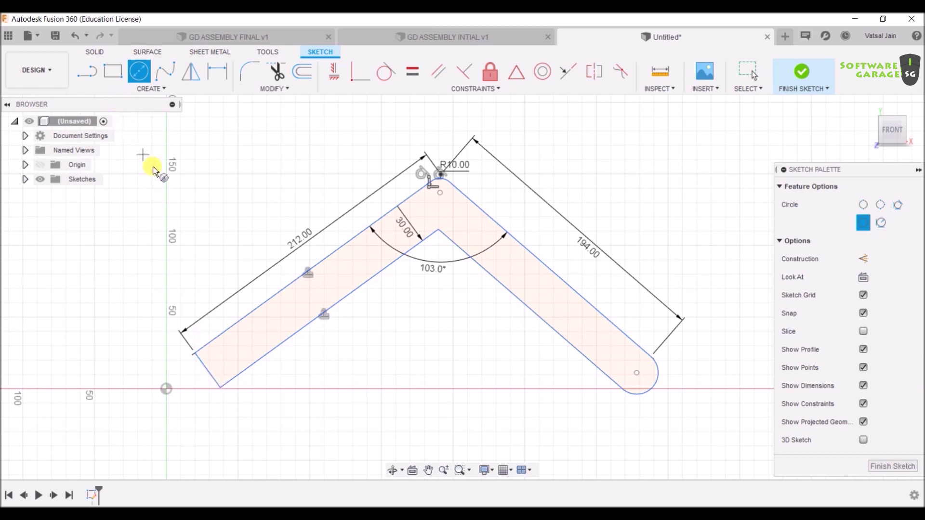
key(l)
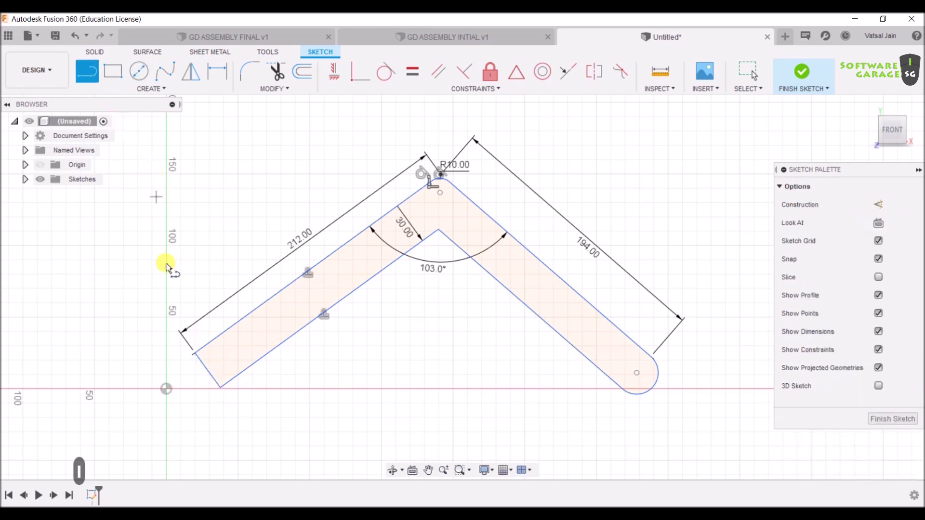
click(208, 369)
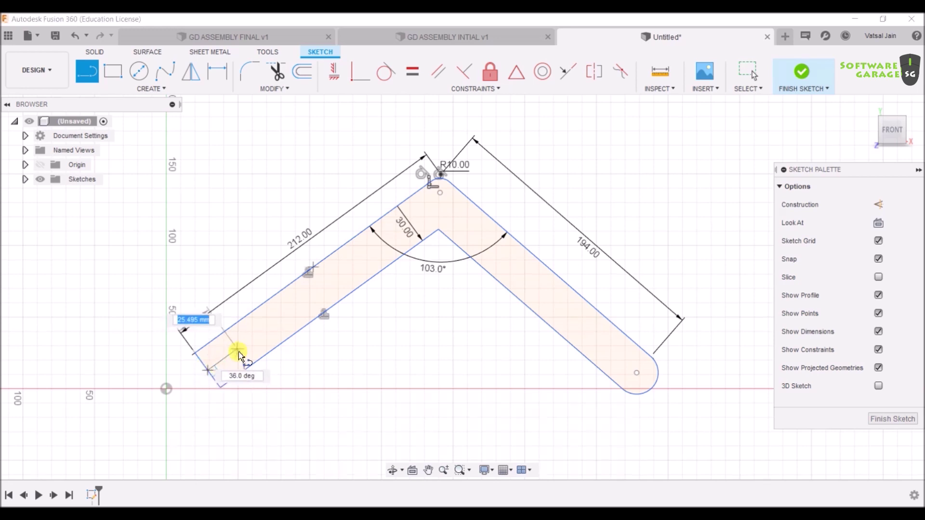
text(20)
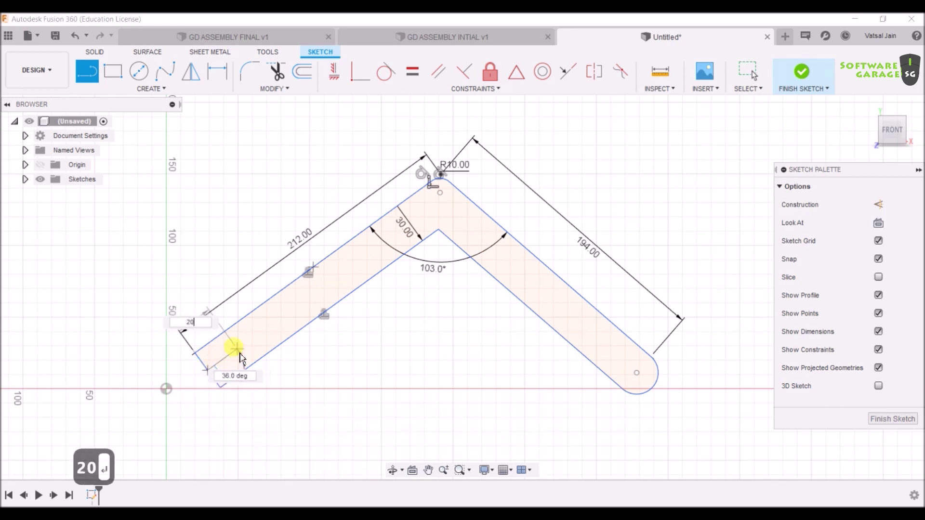
key(Return)
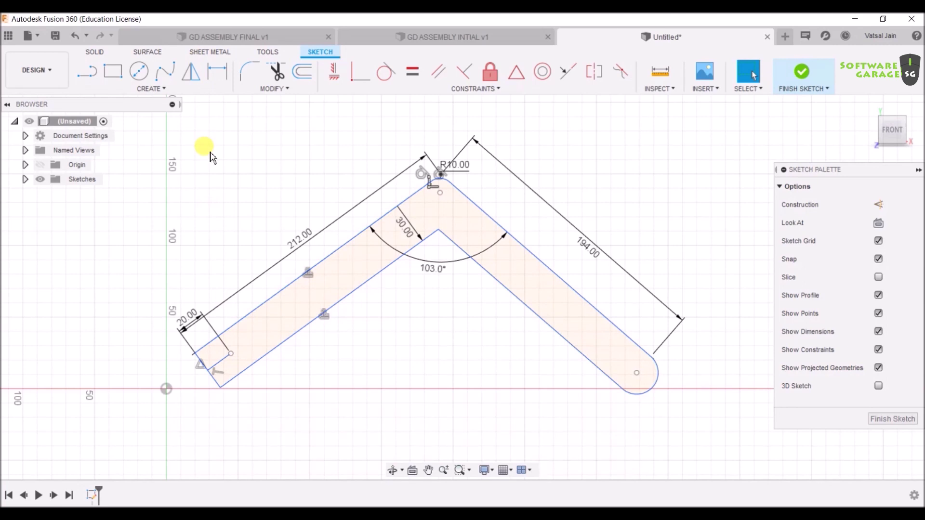
Place a 20 mm diameter circle at the helper line's end, then delete the line.
key(c)
click(230, 353)
text(2)
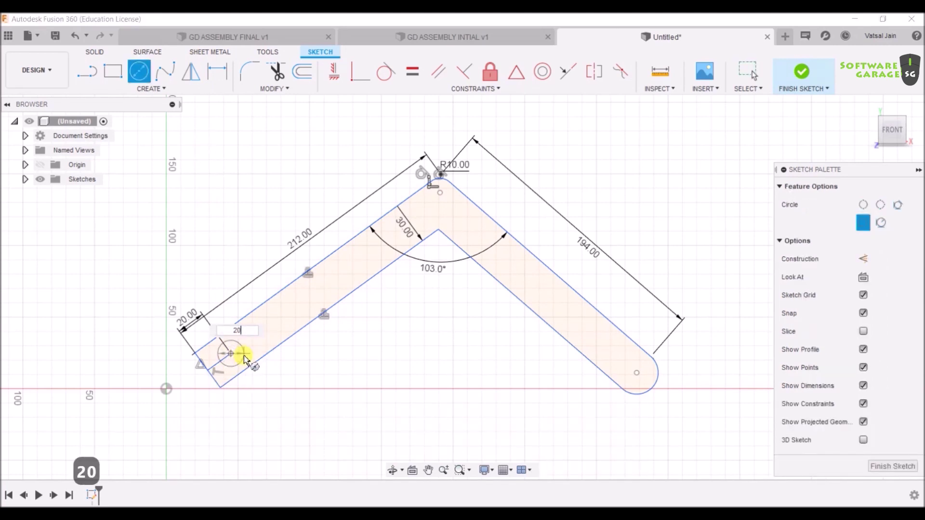
text(0)
key(Return)
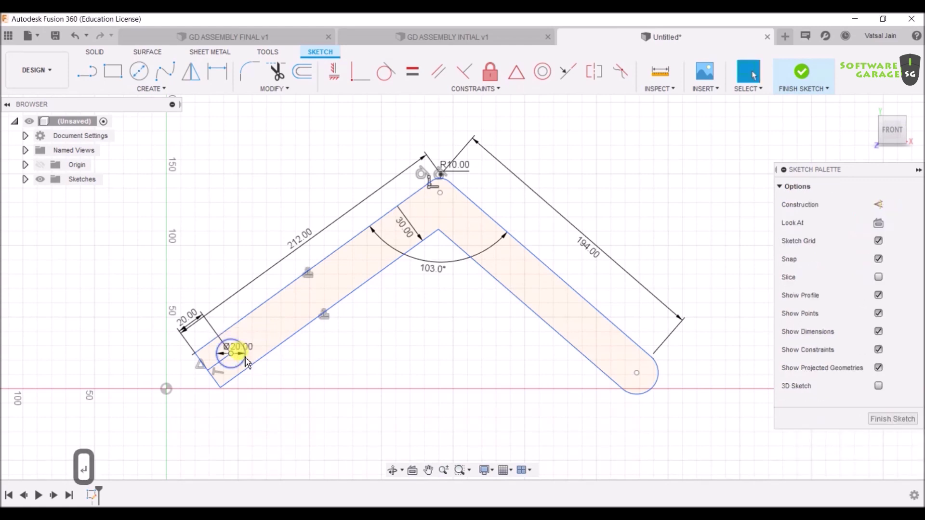
scroll(259, 392, up, 1)
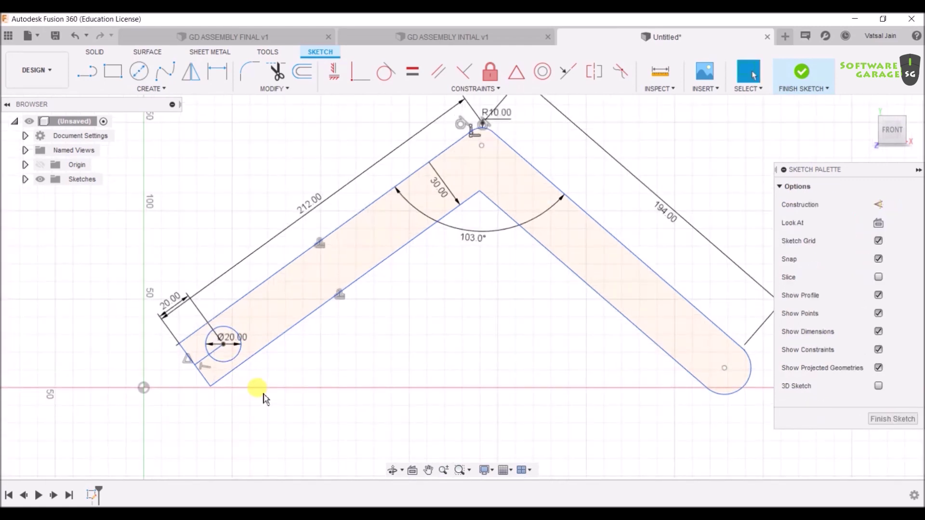
click(204, 365)
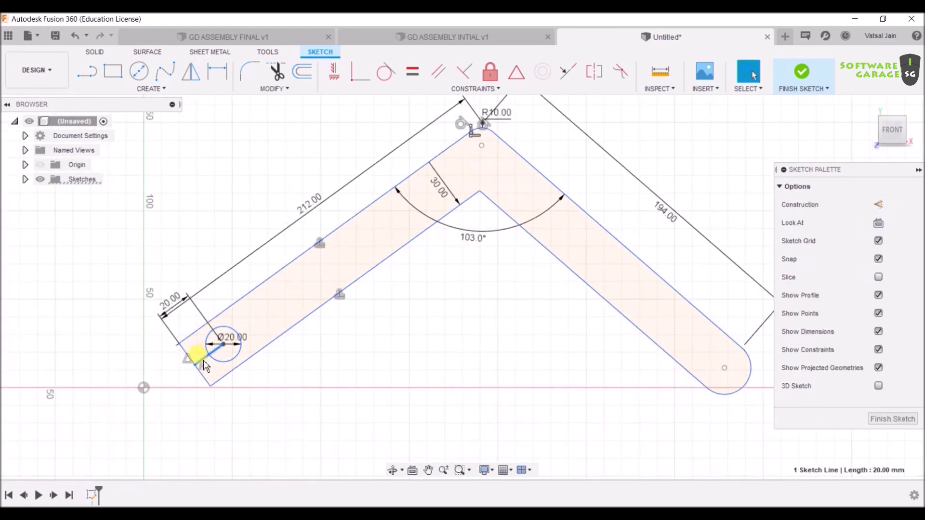
key(Delete)
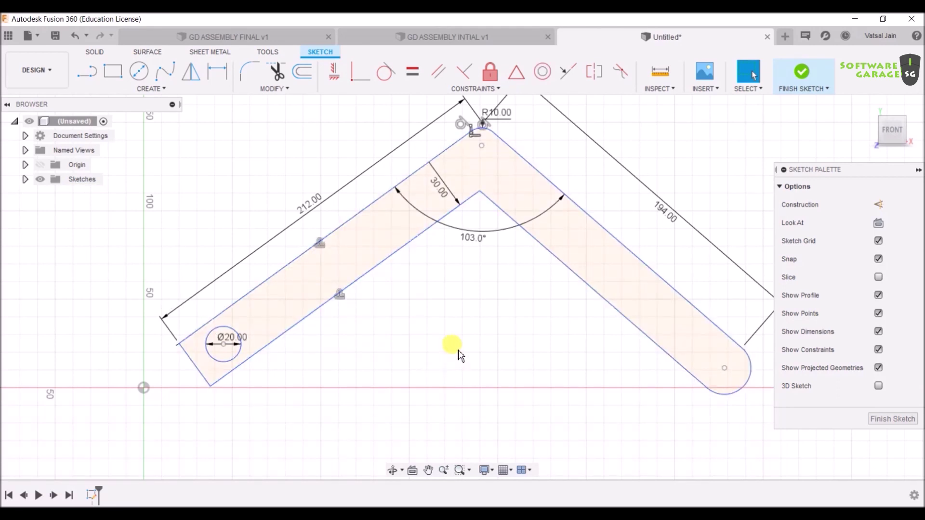
scroll(458, 347, down, 1)
drag(471, 341, 426, 366)
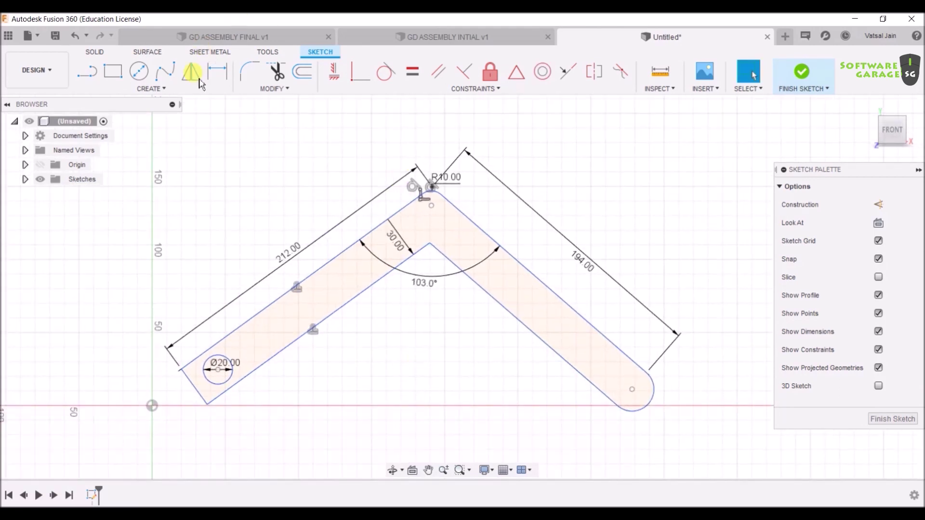
key(c)
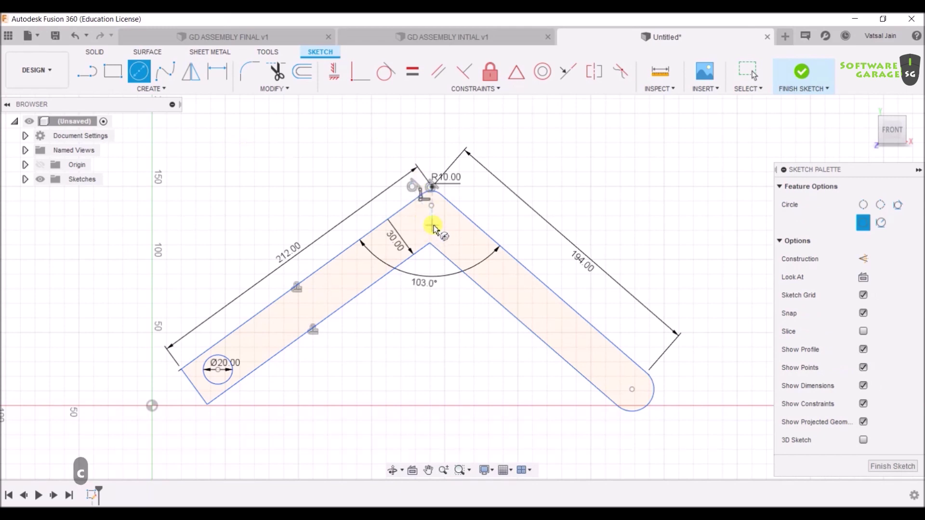
Place a second Ø20 mm circle just inside the bend's outer corner.
click(432, 221)
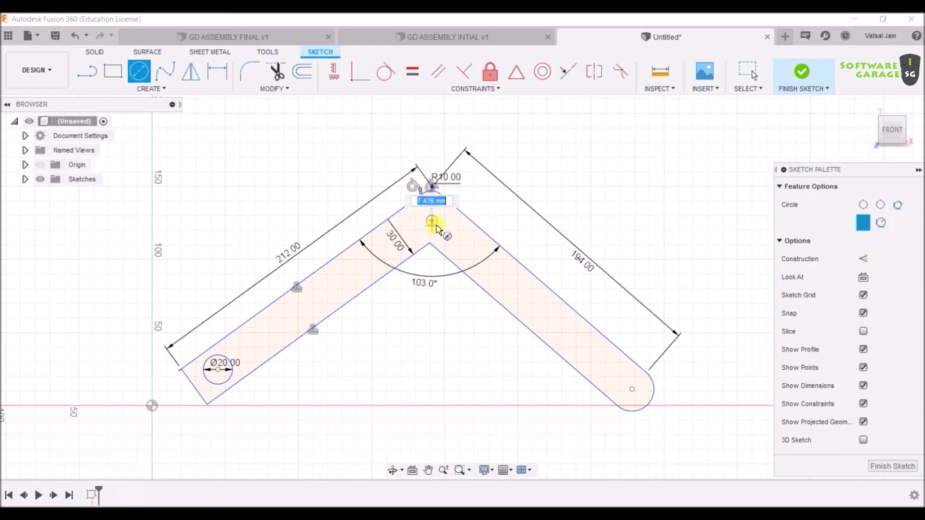
text(2)
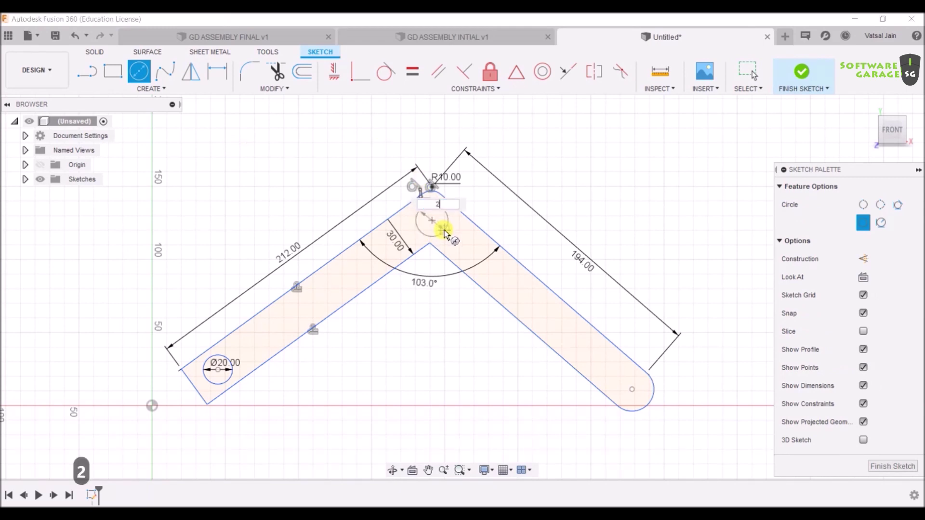
key(Return)
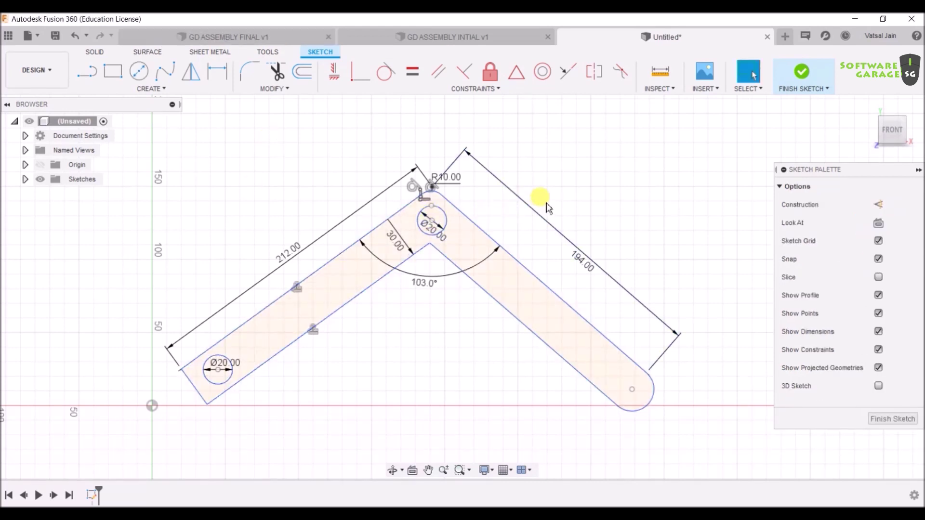
scroll(571, 188, up, 1)
middle_drag(571, 189, 550, 194)
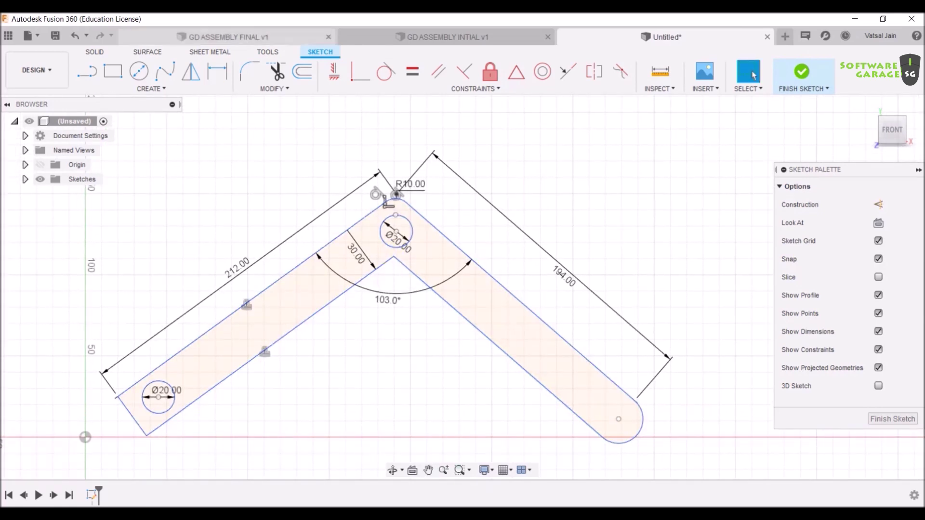
Dimension the apex circle's centre 15 mm vertically from the bend's inner vertex.
click(217, 72)
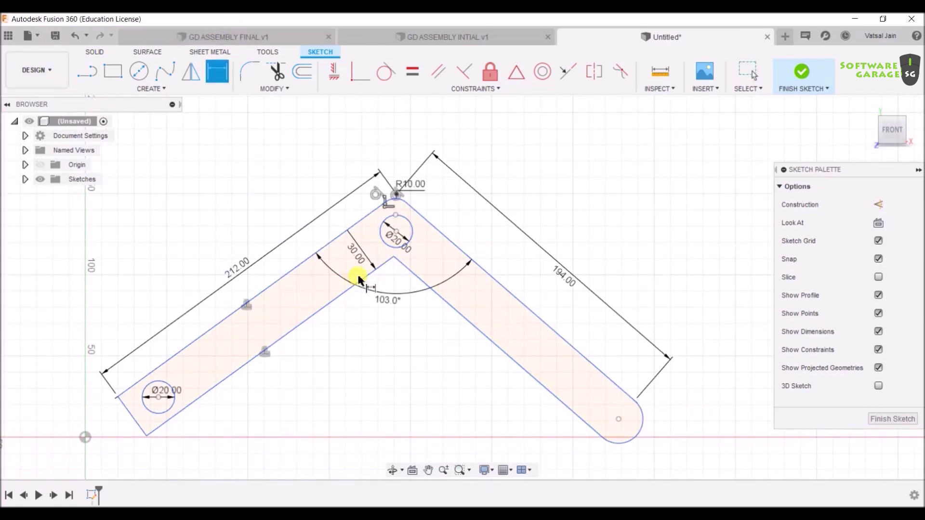
click(395, 232)
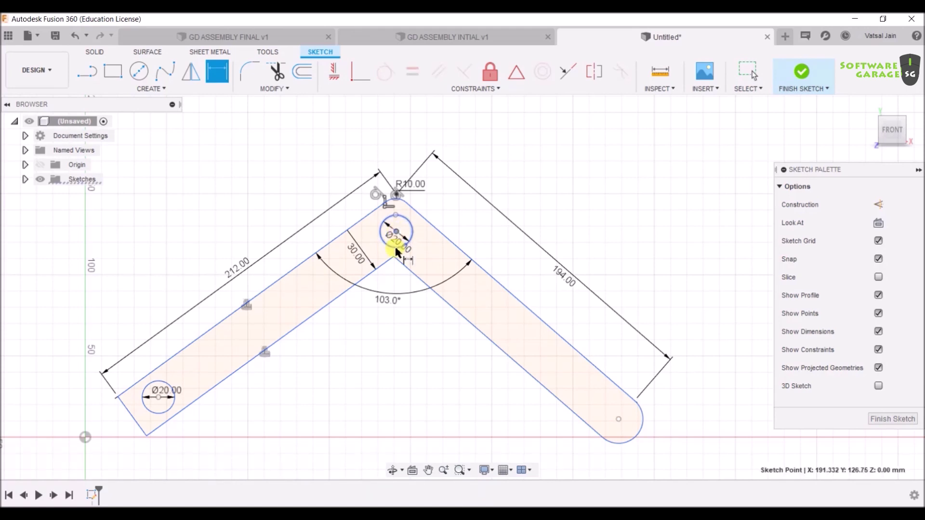
click(393, 256)
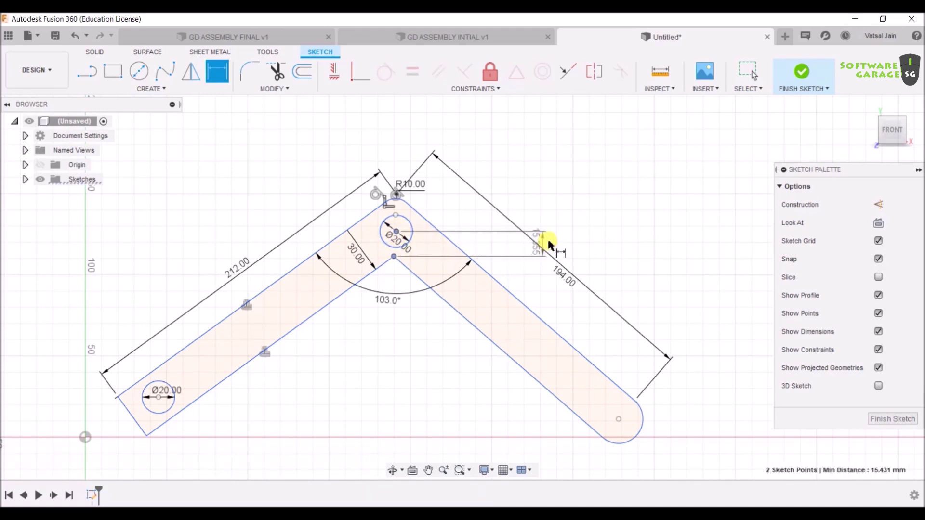
click(585, 243)
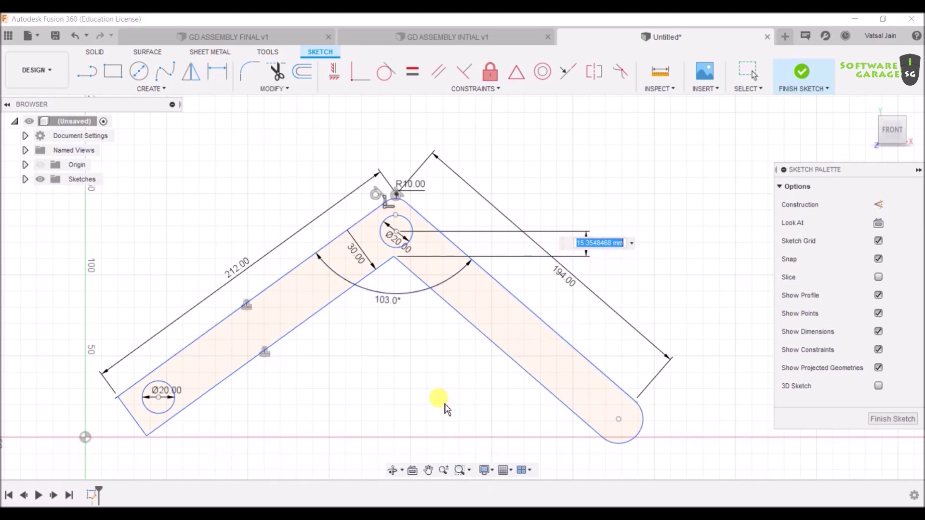
text(15)
key(Return)
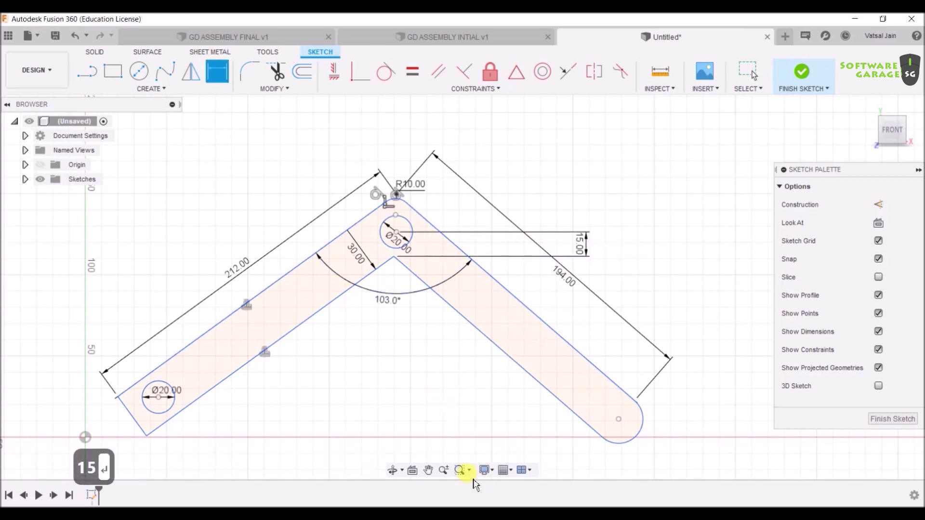
scroll(426, 356, down, 2)
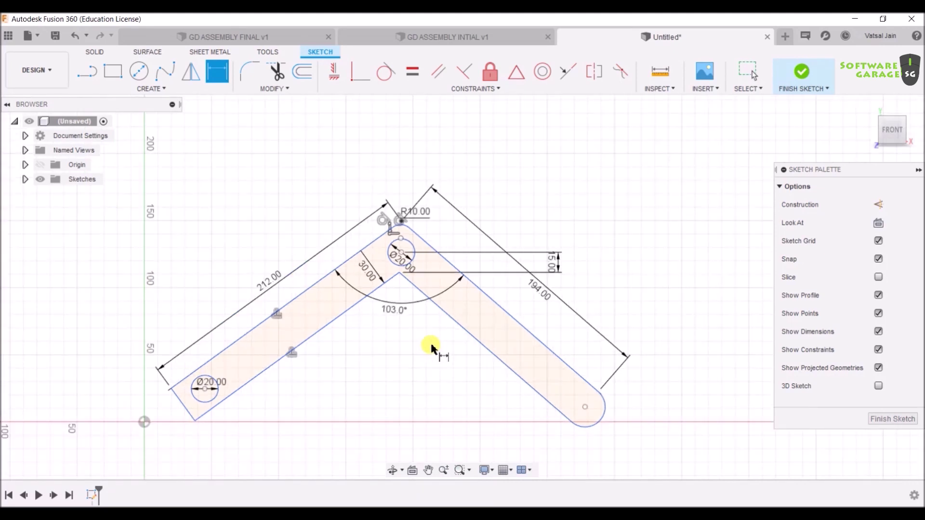
middle_drag(429, 340, 438, 299)
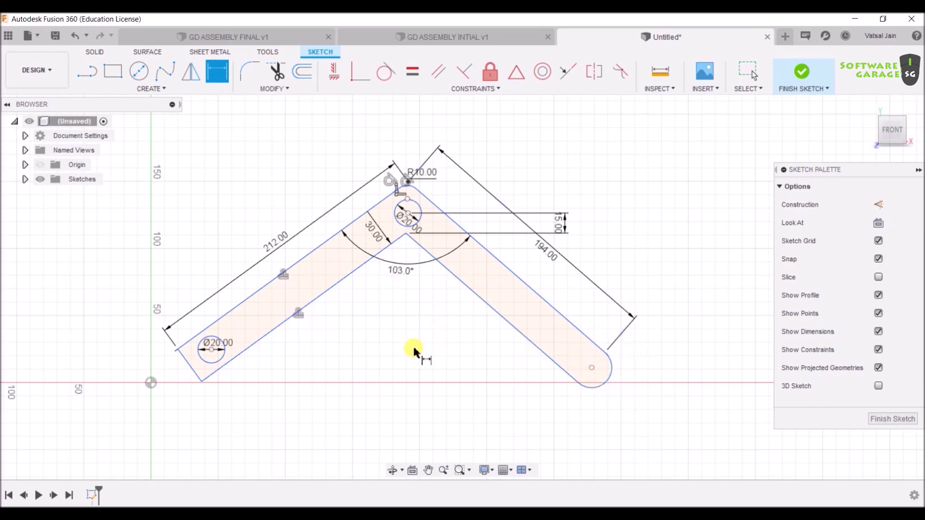
Centre a 10 mm diameter circle on the leg's rounded right-end arc.
key(c)
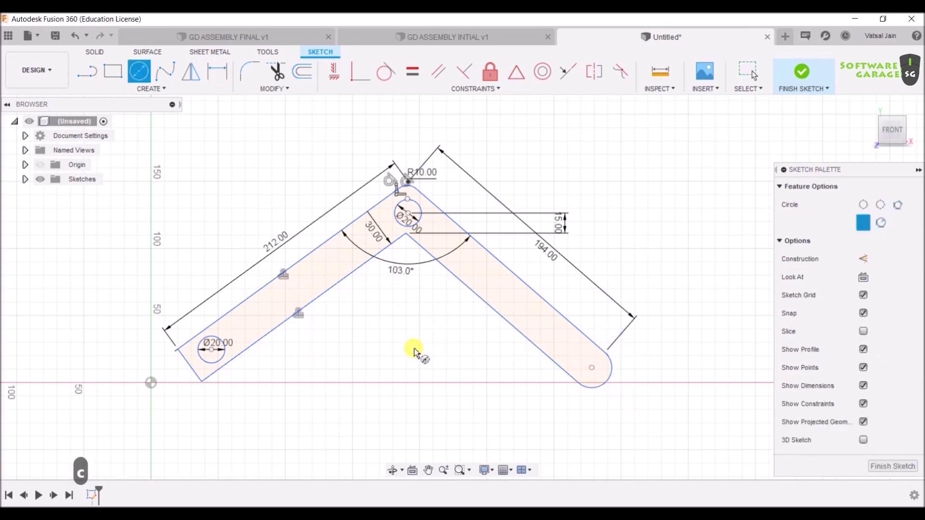
click(593, 369)
text(10)
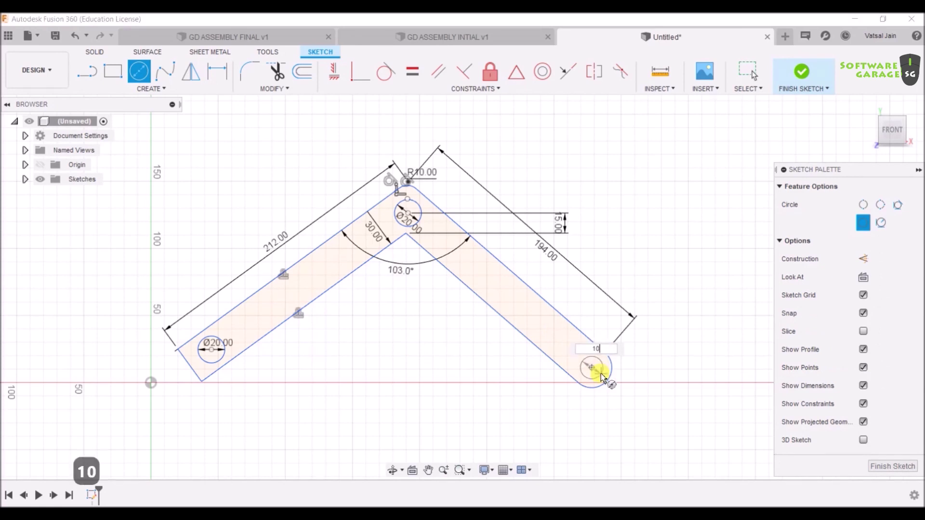
click(599, 374)
key(Escape)
scroll(509, 355, up, 1)
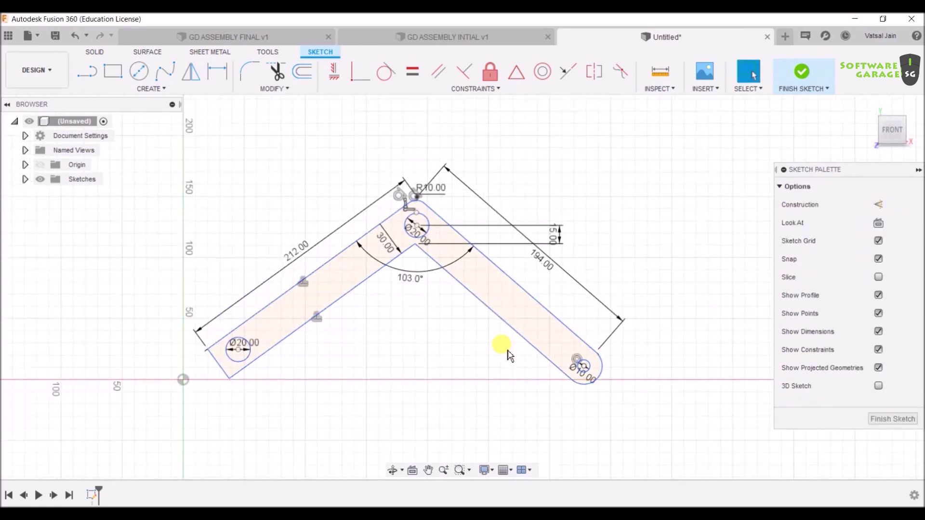
scroll(509, 355, down, 2)
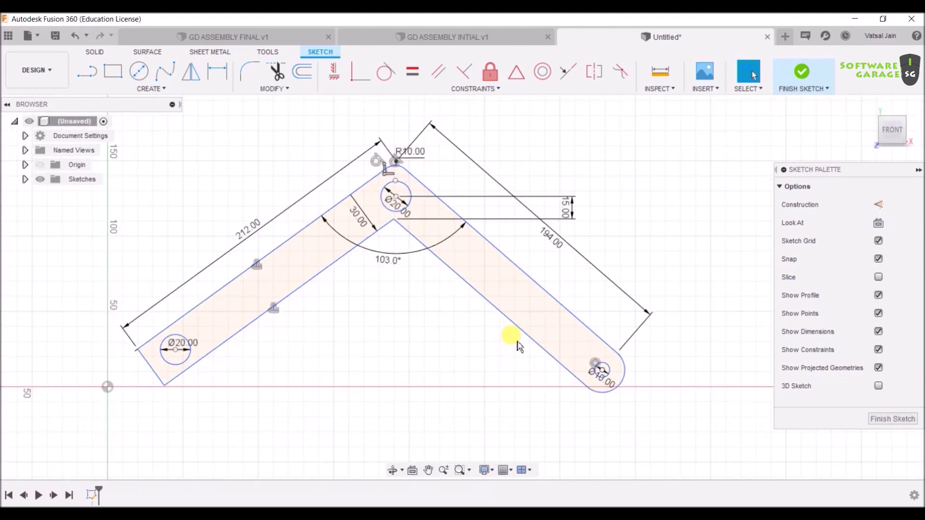
Finish the bent leg sketch and return to solid modelling.
click(804, 73)
scroll(642, 271, up, 1)
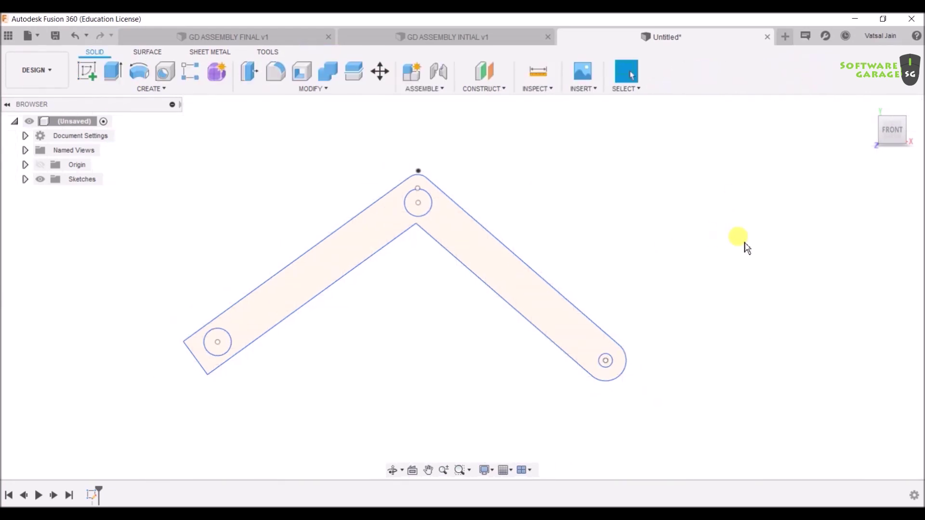
scroll(656, 223, up, 2)
scroll(656, 223, down, 2)
scroll(658, 224, up, 1)
scroll(659, 228, down, 1)
scroll(658, 227, up, 2)
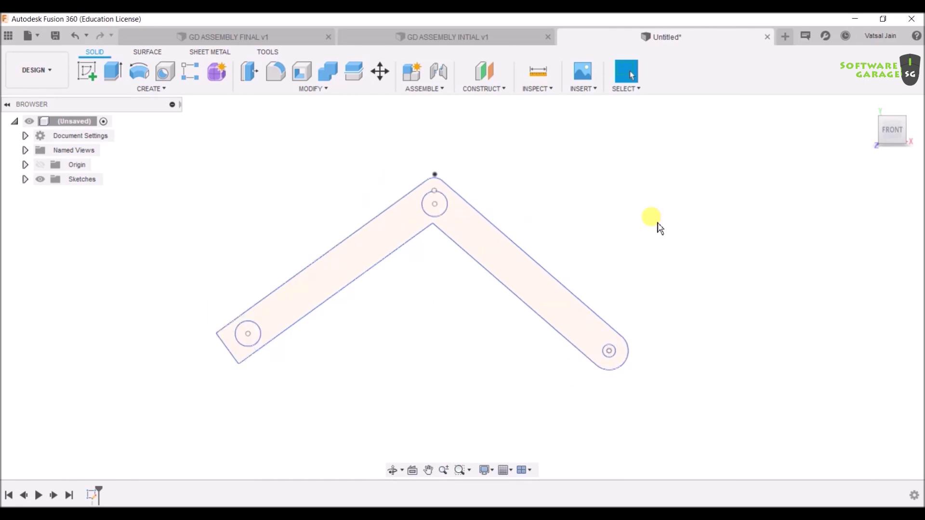
scroll(659, 227, down, 1)
scroll(659, 227, up, 1)
scroll(659, 227, up, 2)
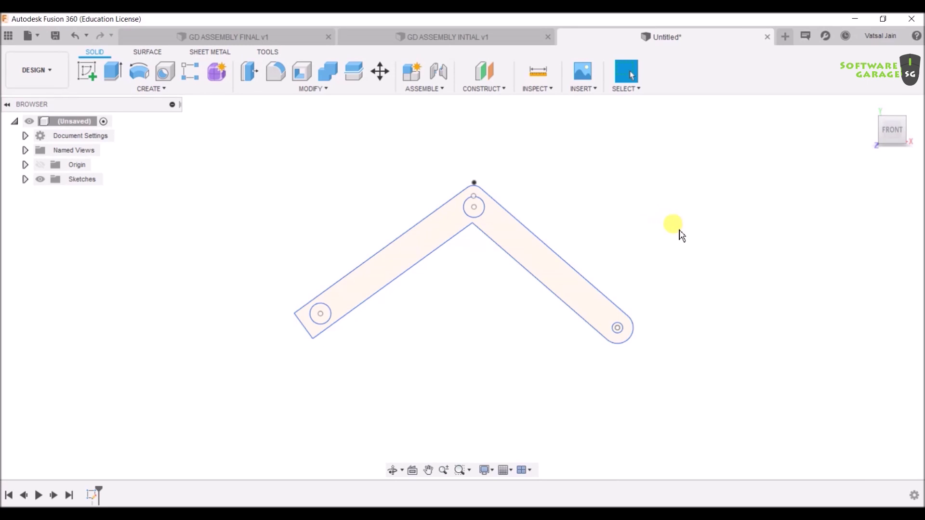
mouse_move(679, 235)
middle_down()
mouse_move(675, 227)
mouse_move(629, 244)
mouse_move(573, 221)
mouse_move(756, 219)
mouse_move(607, 304)
mouse_move(656, 218)
mouse_move(690, 217)
mouse_move(656, 227)
mouse_move(620, 264)
mouse_move(639, 305)
mouse_move(660, 270)
mouse_move(636, 237)
mouse_move(670, 250)
mouse_move(673, 270)
middle_up()
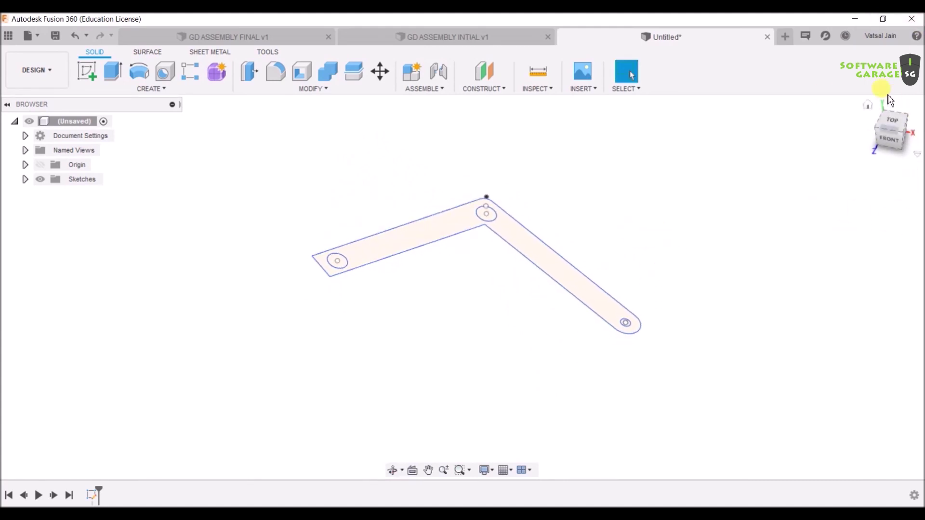
Rotate the view around with the ViewCube and settle back on the front view.
click(888, 140)
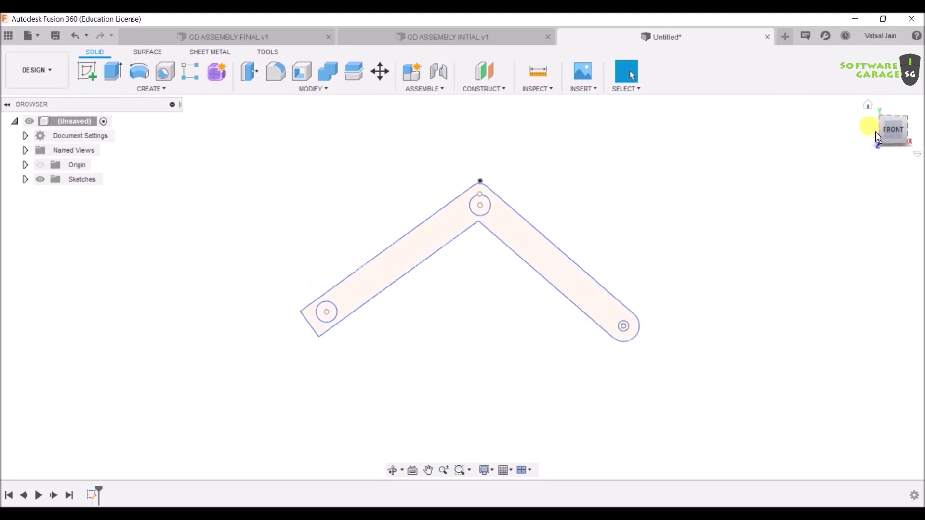
click(874, 130)
click(874, 130)
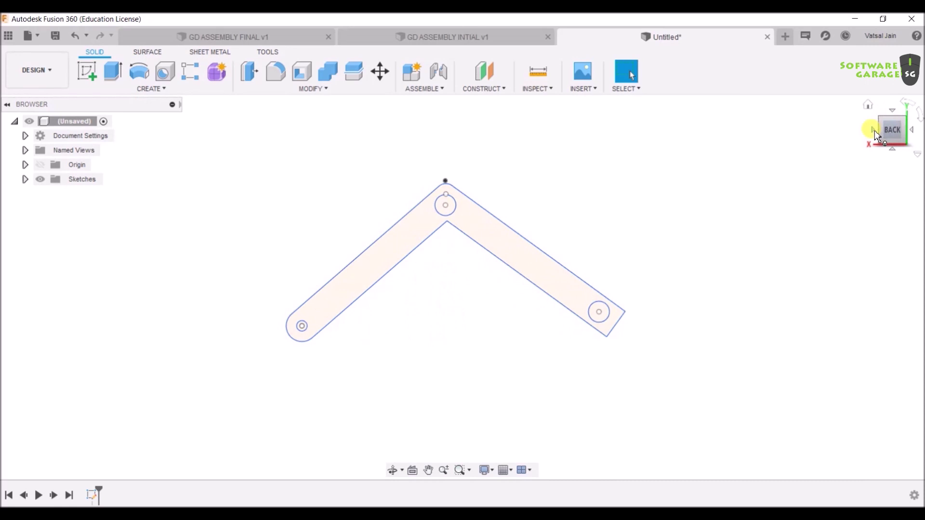
click(874, 130)
click(874, 130)
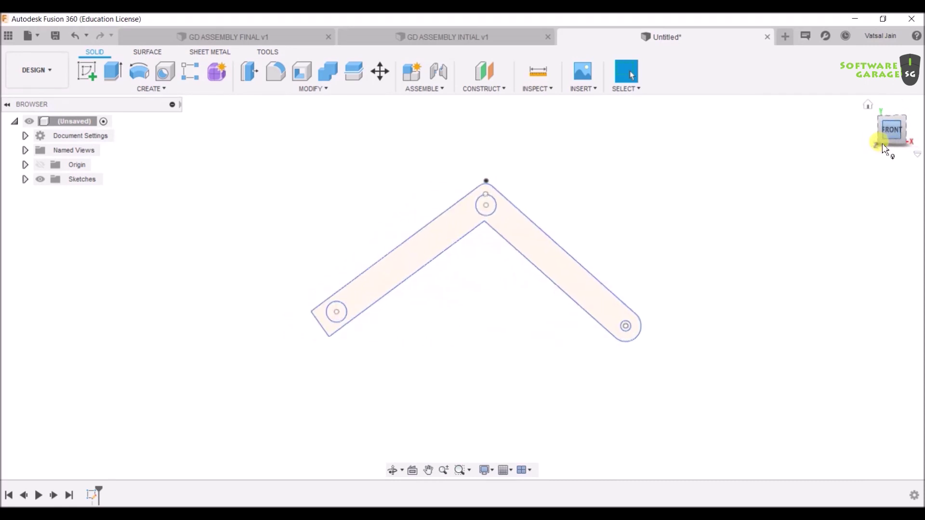
scroll(645, 246, up, 2)
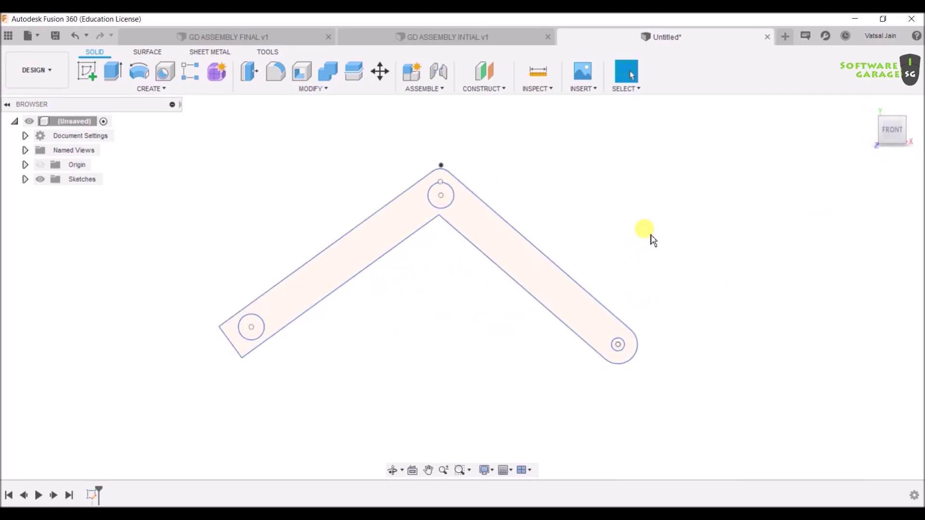
Extrude the bent leg profile 5 mm as a new body and orbit to view it.
click(112, 74)
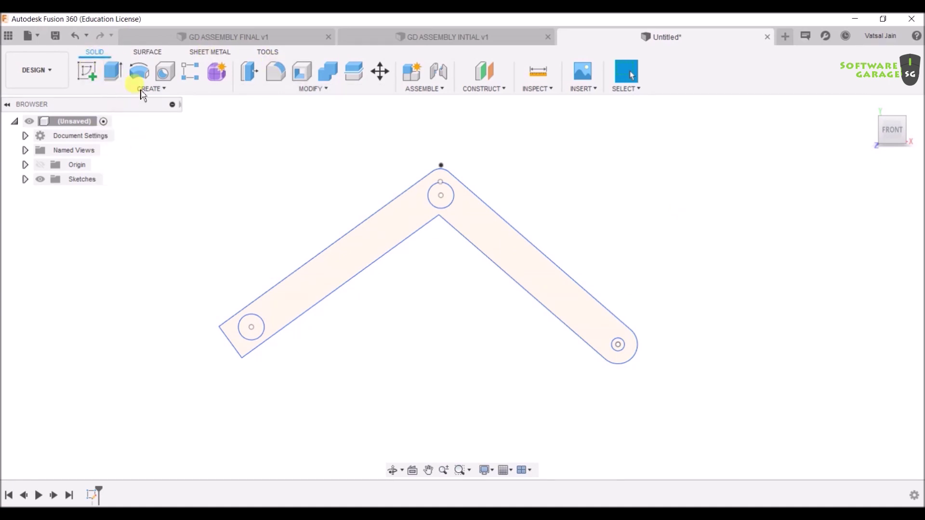
click(115, 76)
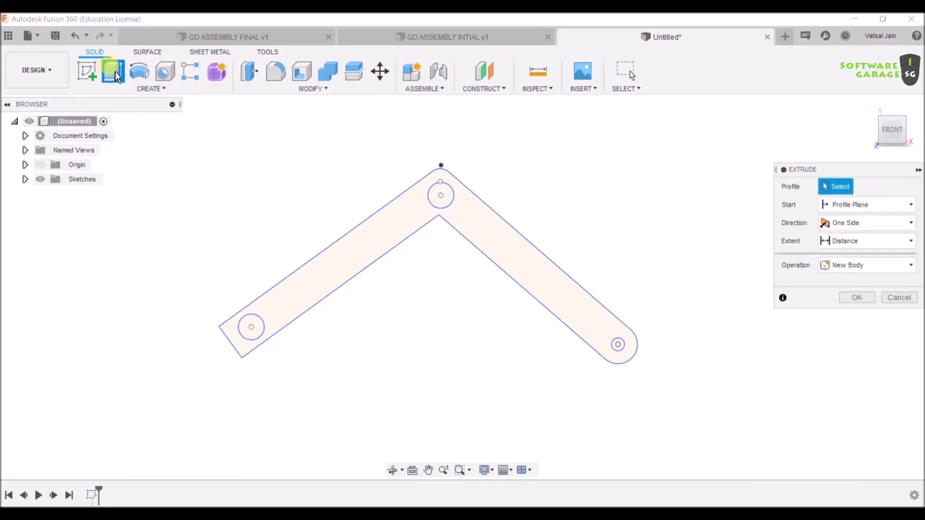
click(353, 266)
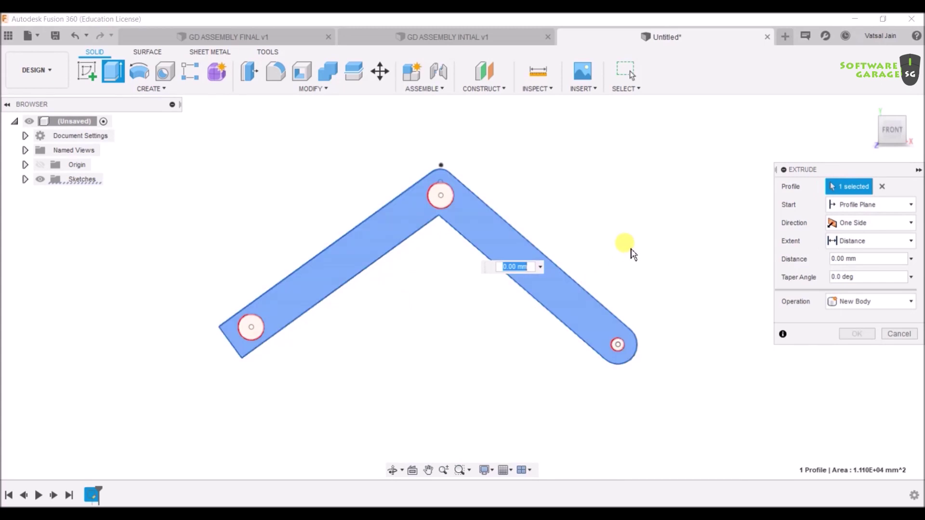
text(5)
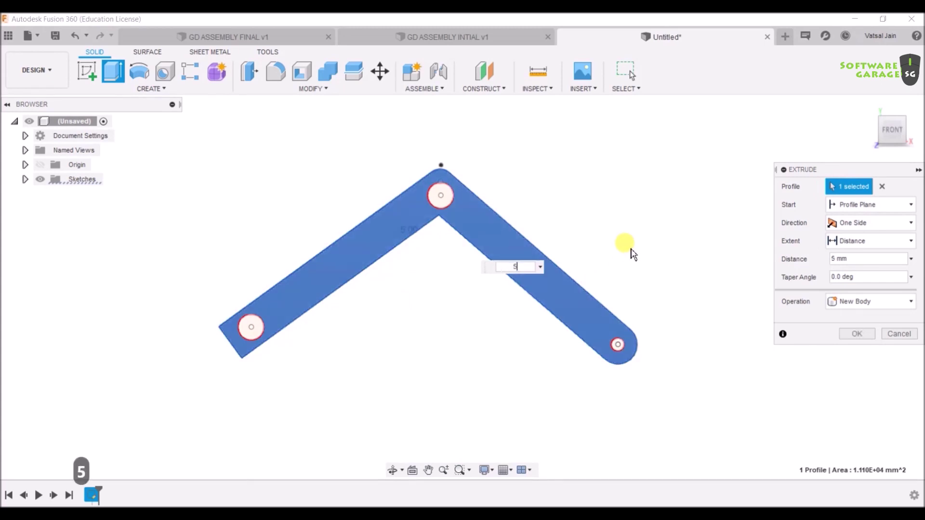
key(Return)
shift+middle_drag(625, 248, 628, 329)
shift+middle_drag(310, 299, 305, 265)
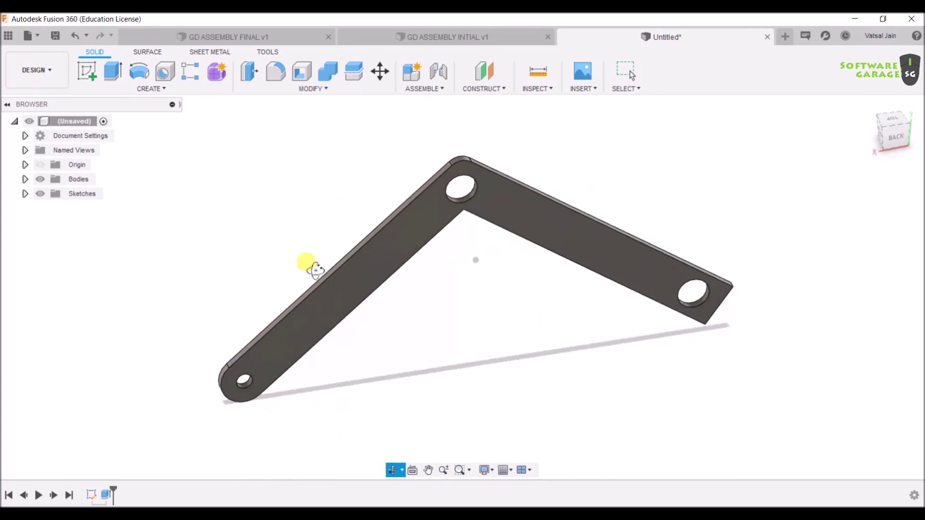
scroll(423, 381, up, 1)
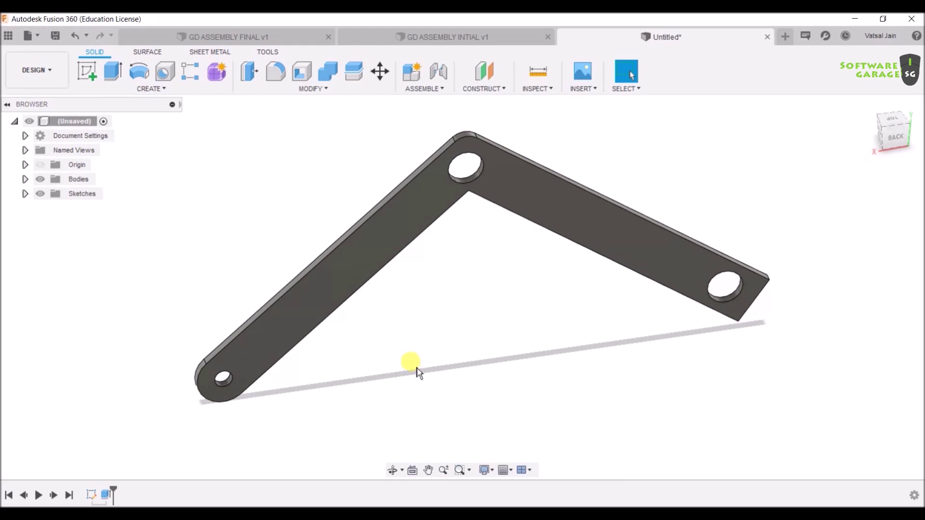
scroll(418, 344, up, 2)
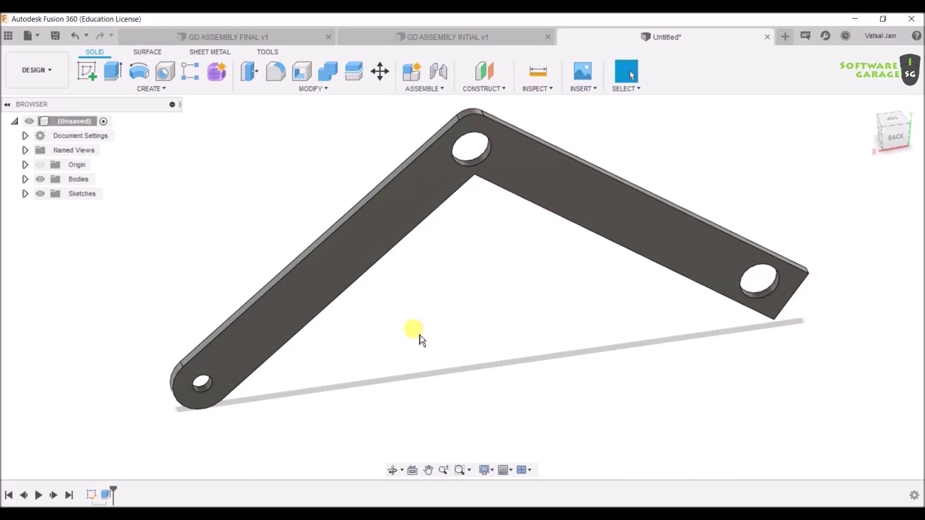
scroll(421, 340, down, 2)
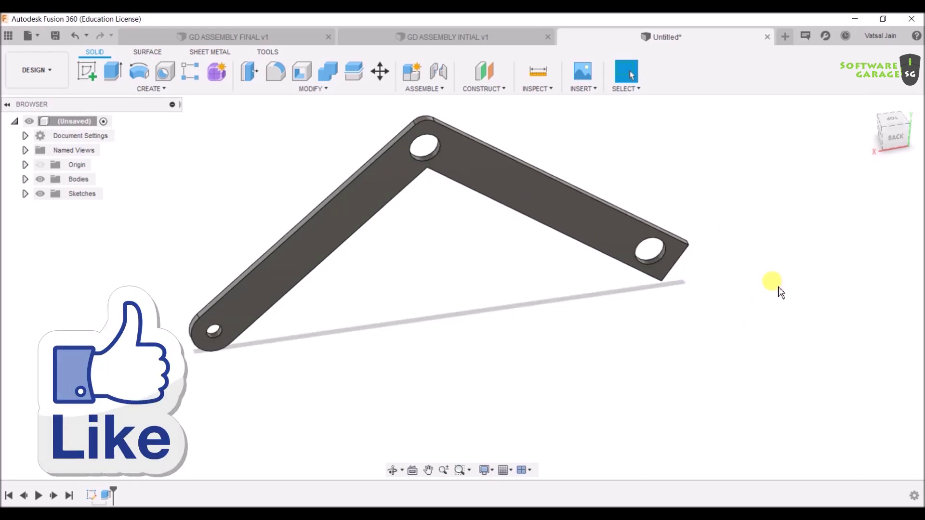